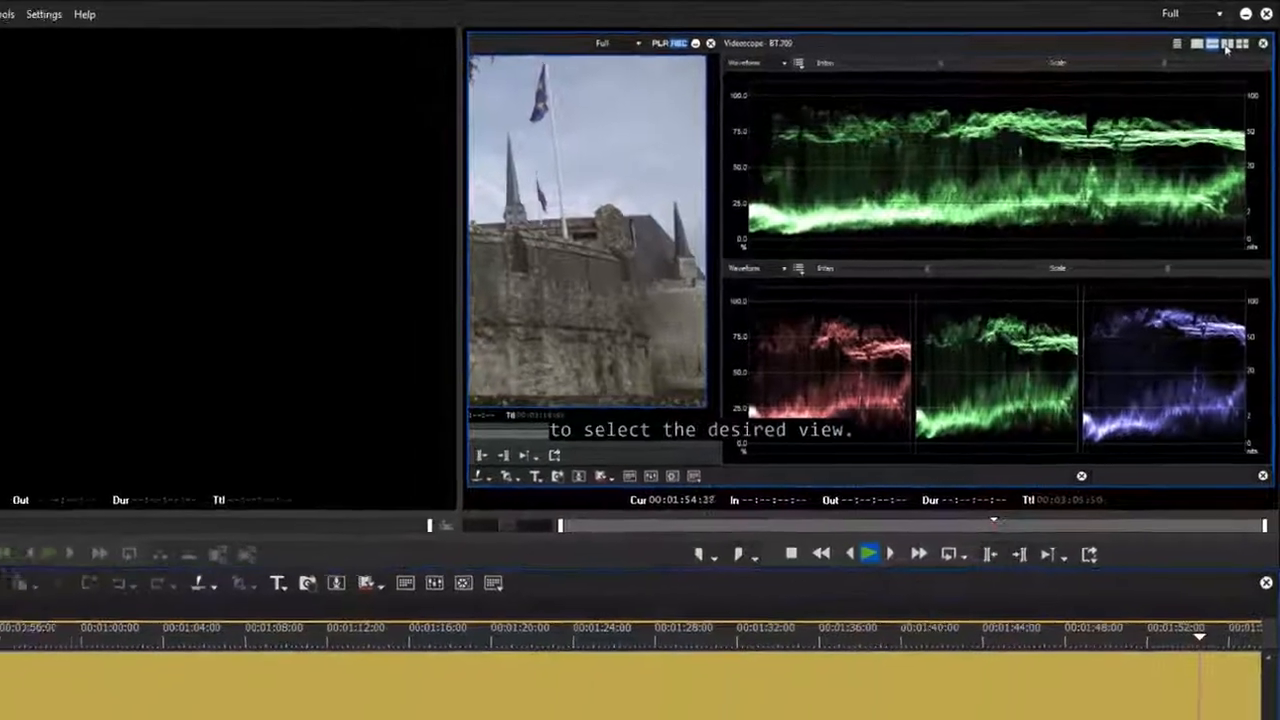
Switch the videoscope to the four-scope layout and toggle the closed caption on-screen display.
{"action": "left_click", "coordinate": [1239, 48]}
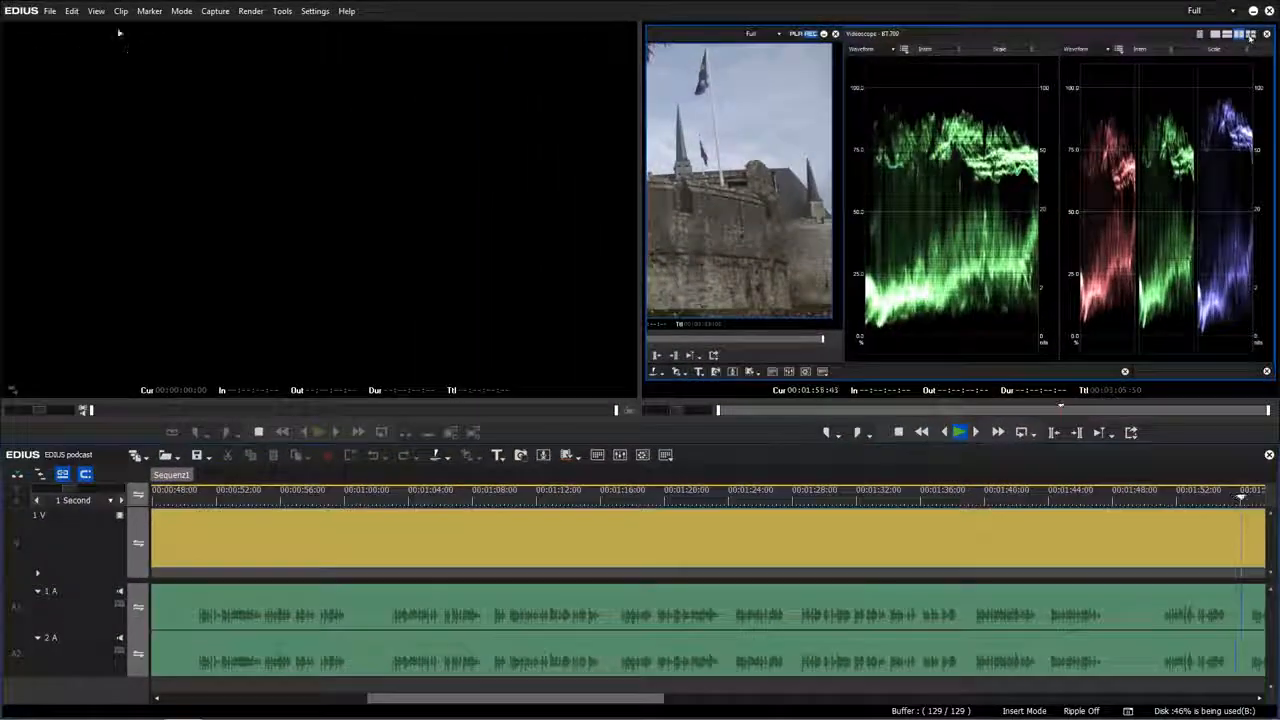
{"action": "left_click", "coordinate": [96, 10]}
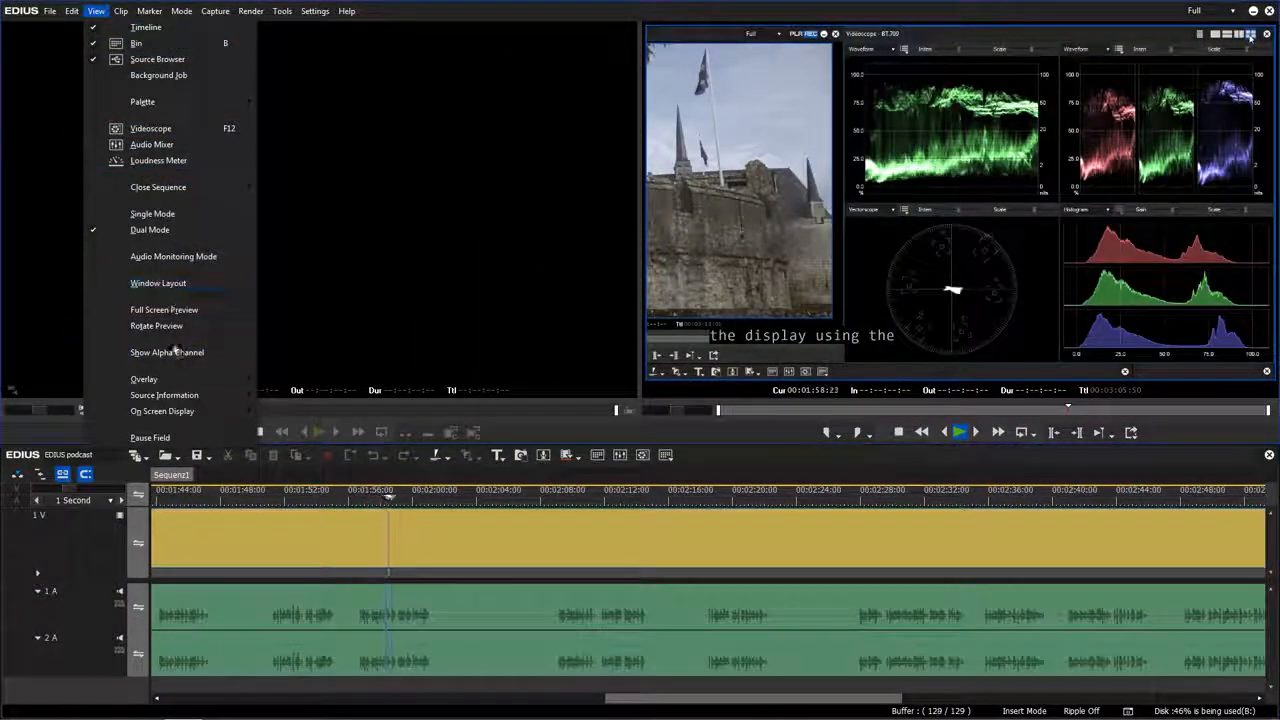
{"action": "mouse_move", "coordinate": [205, 413]}
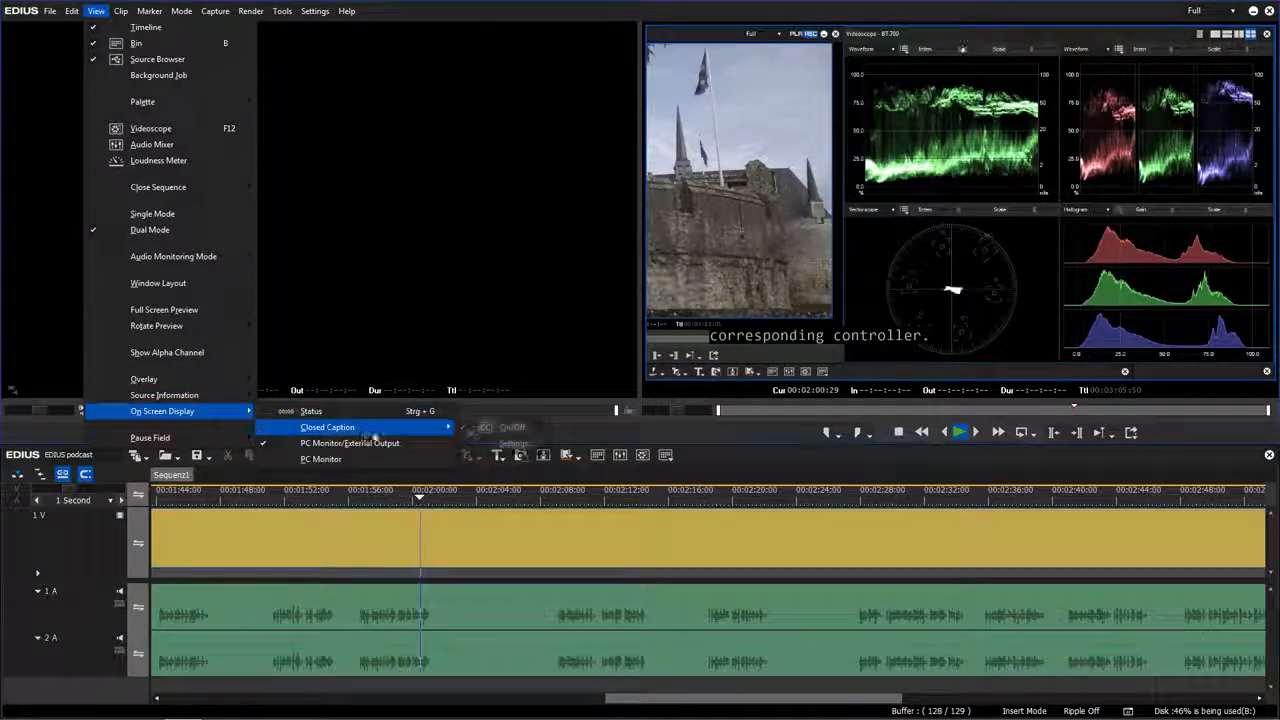
{"action": "mouse_move", "coordinate": [440, 428]}
{"action": "left_click", "coordinate": [486, 429]}
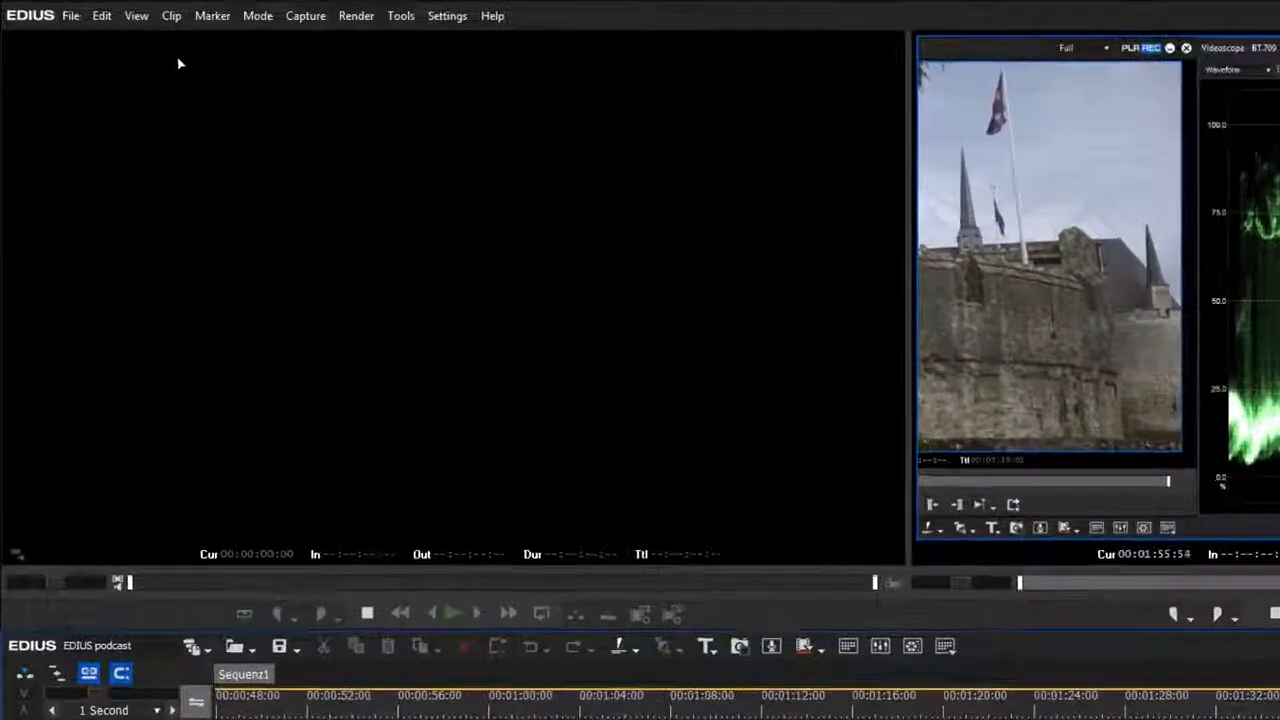
Toggle the on-screen closed captions once more.
{"action": "left_click", "coordinate": [136, 15]}
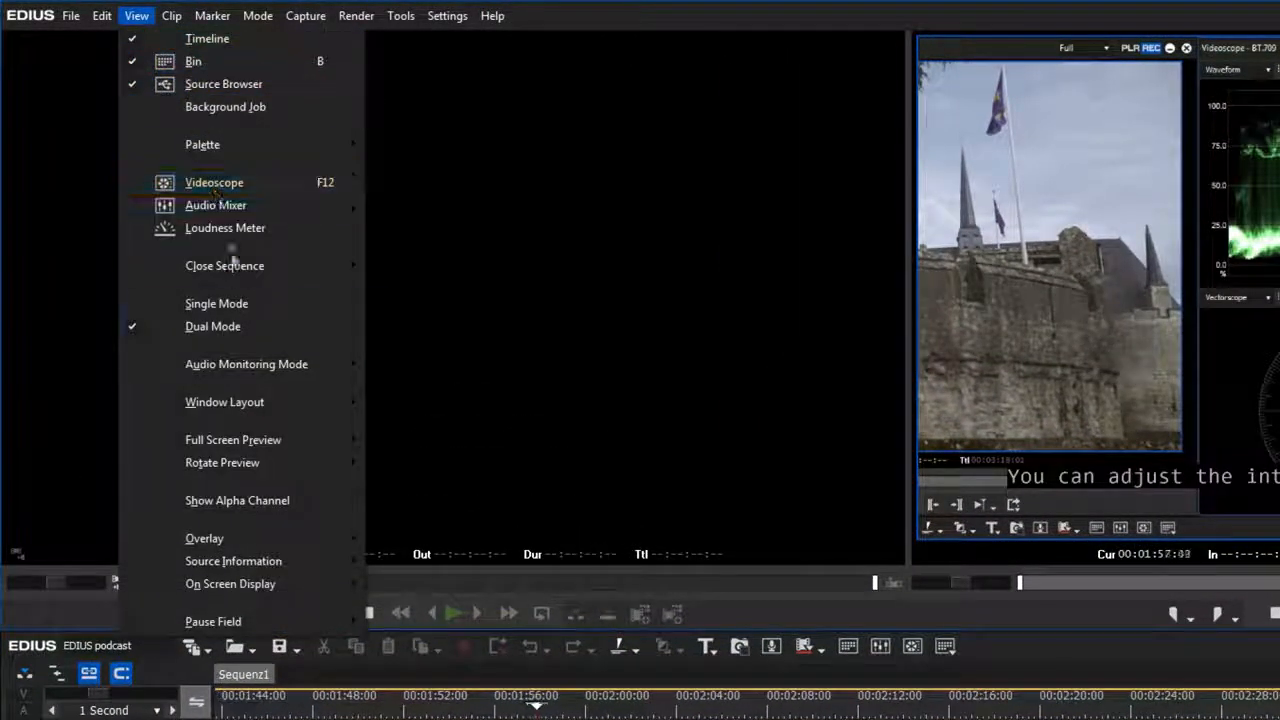
{"action": "mouse_move", "coordinate": [343, 586]}
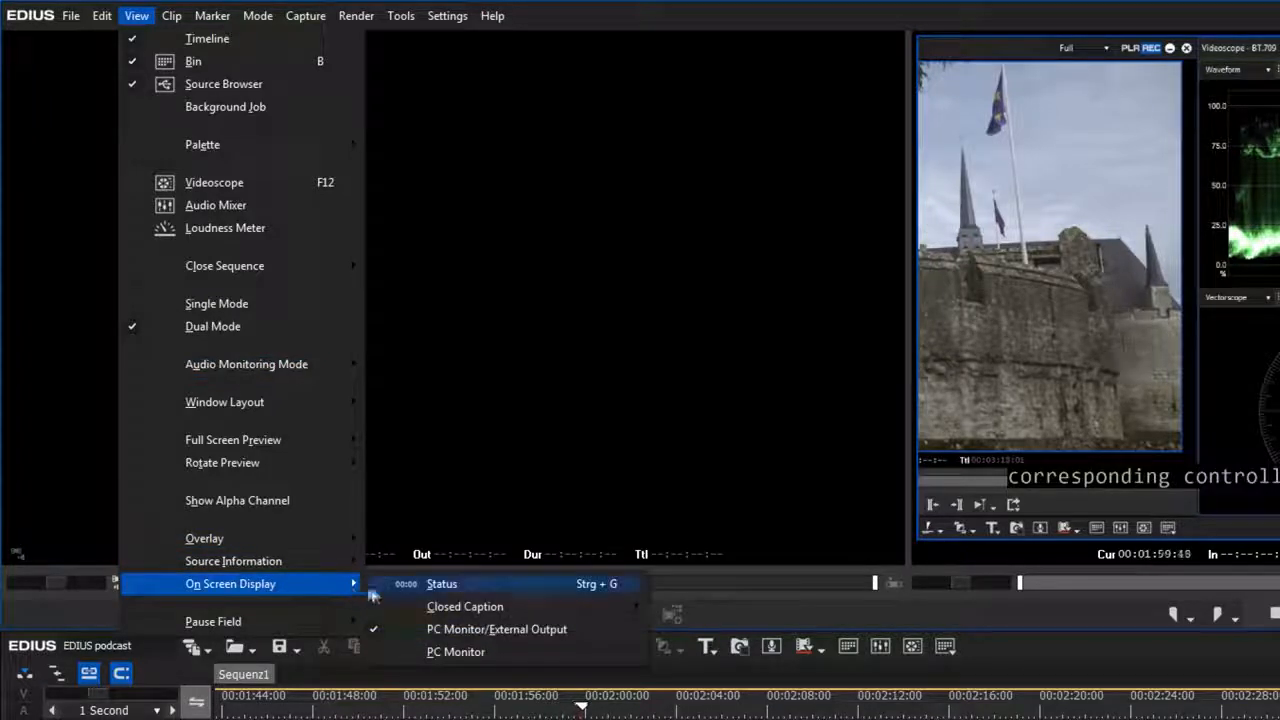
{"action": "mouse_move", "coordinate": [569, 610]}
{"action": "left_click", "coordinate": [686, 612]}
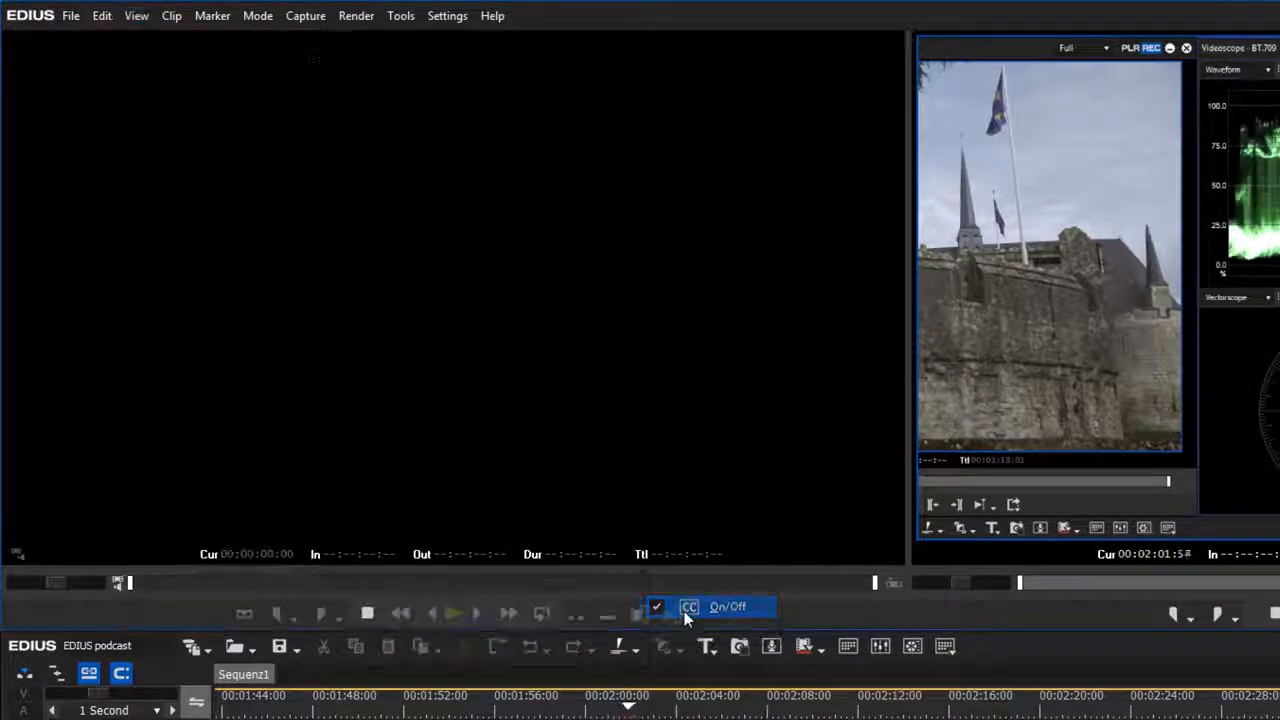
Turn on the Safe Area overlay for the preview monitors.
{"action": "left_click", "coordinate": [140, 19]}
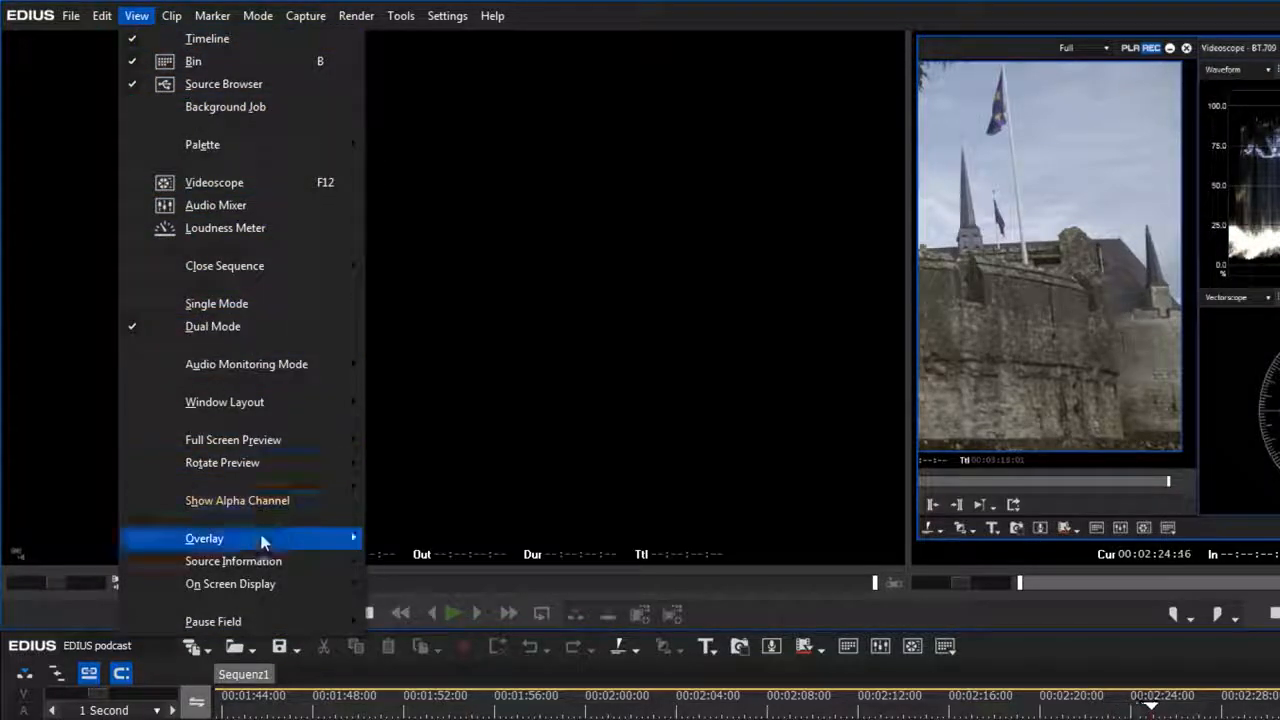
{"action": "mouse_move", "coordinate": [262, 541]}
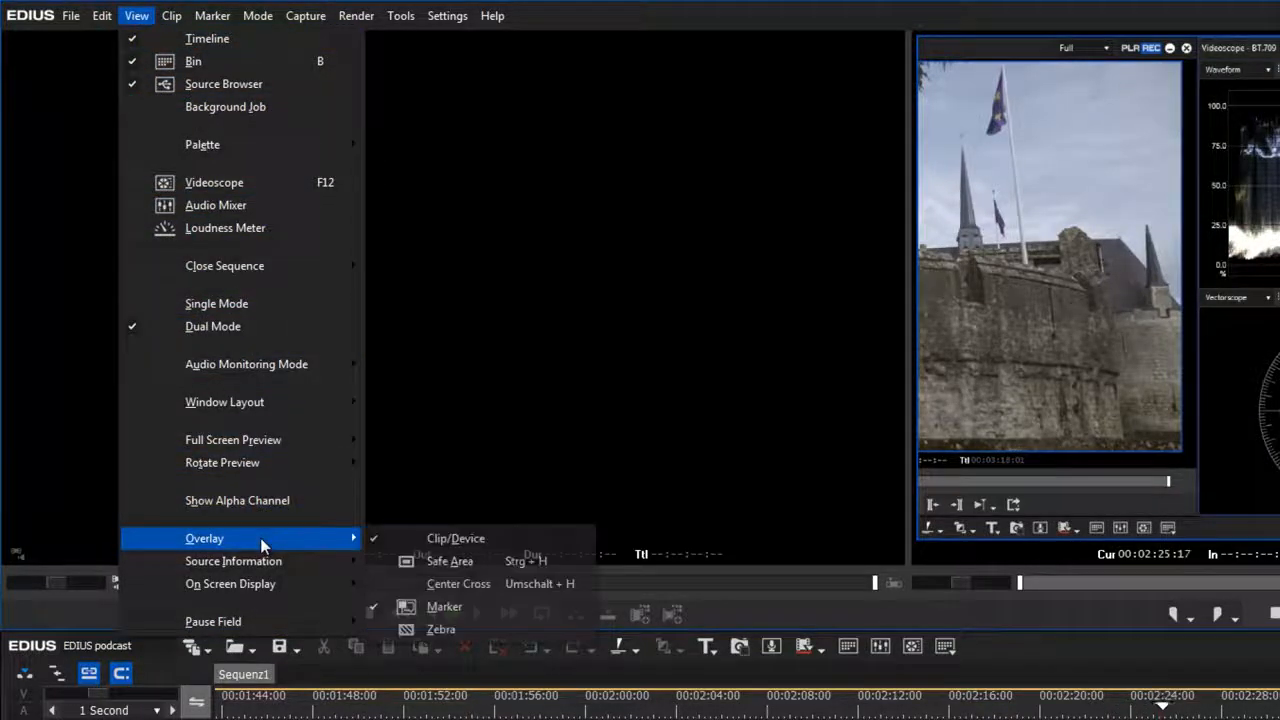
{"action": "left_click", "coordinate": [481, 567]}
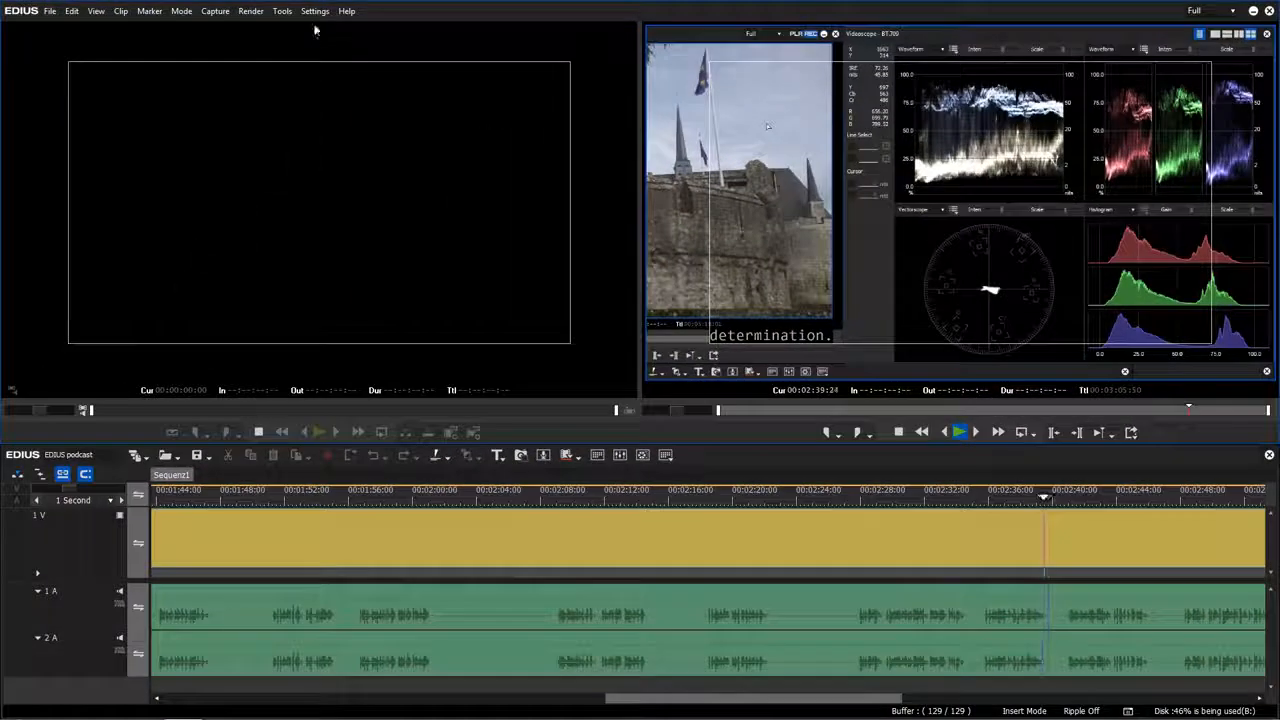
Open the project settings.
{"action": "left_click", "coordinate": [315, 12]}
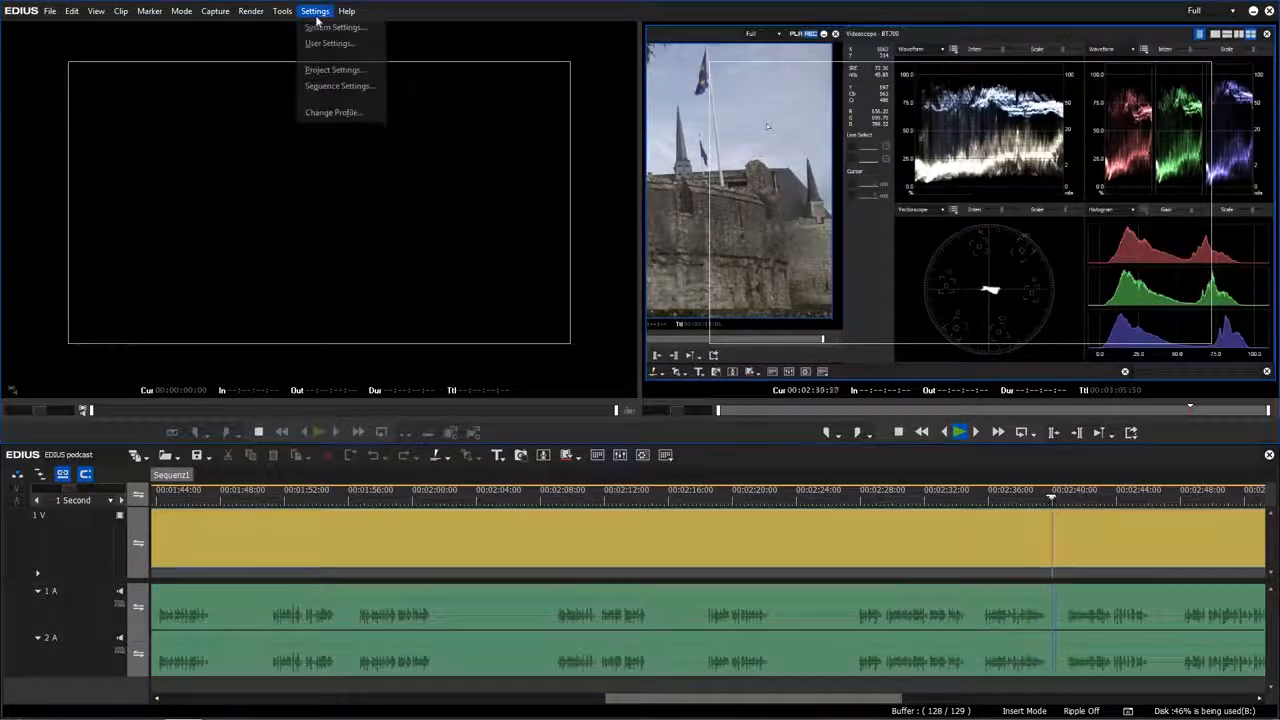
{"action": "left_click", "coordinate": [352, 72]}
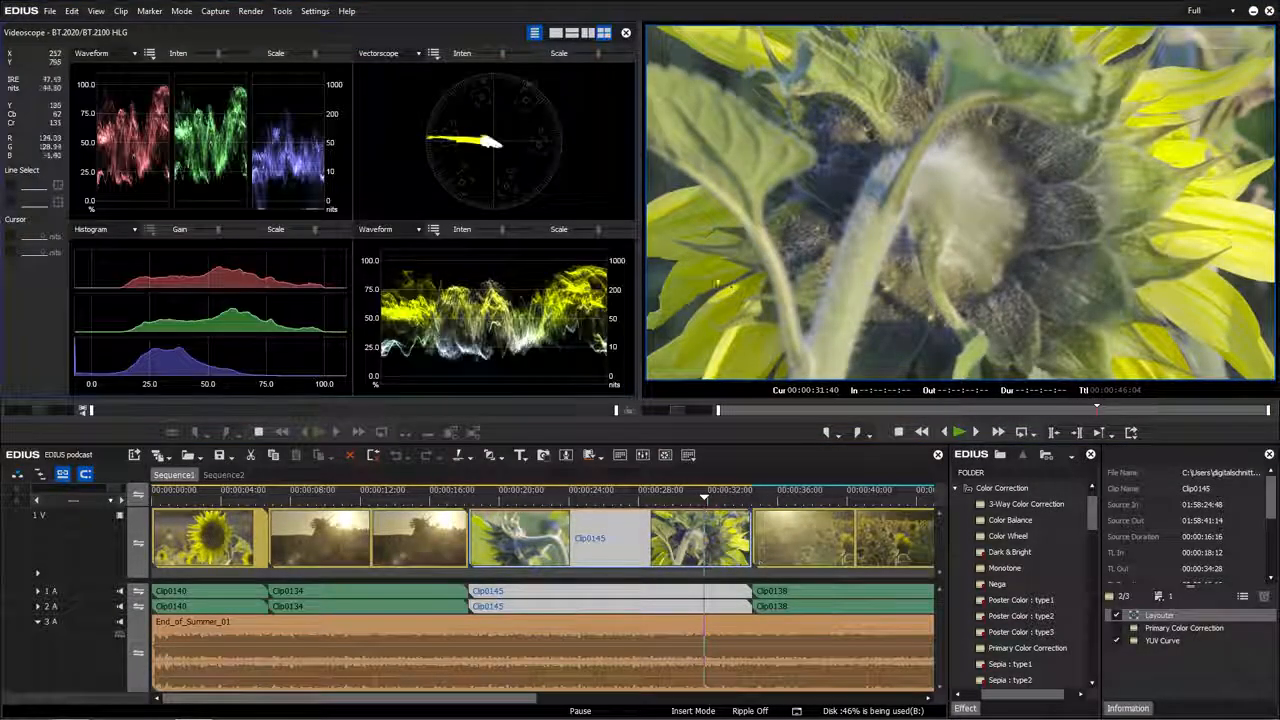
Review the GPU options for Sony RAW and Cinema RAW under Importer/Exporter in the system settings.
{"action": "left_click", "coordinate": [314, 12]}
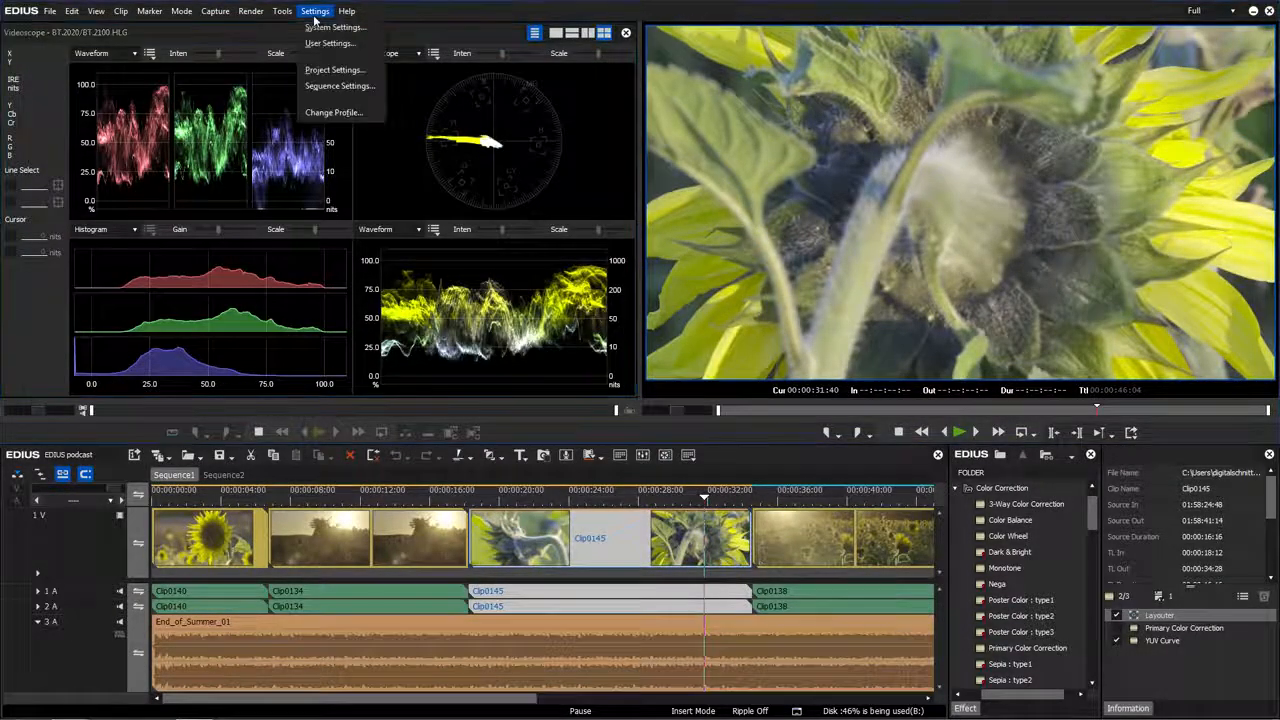
{"action": "left_click", "coordinate": [365, 31]}
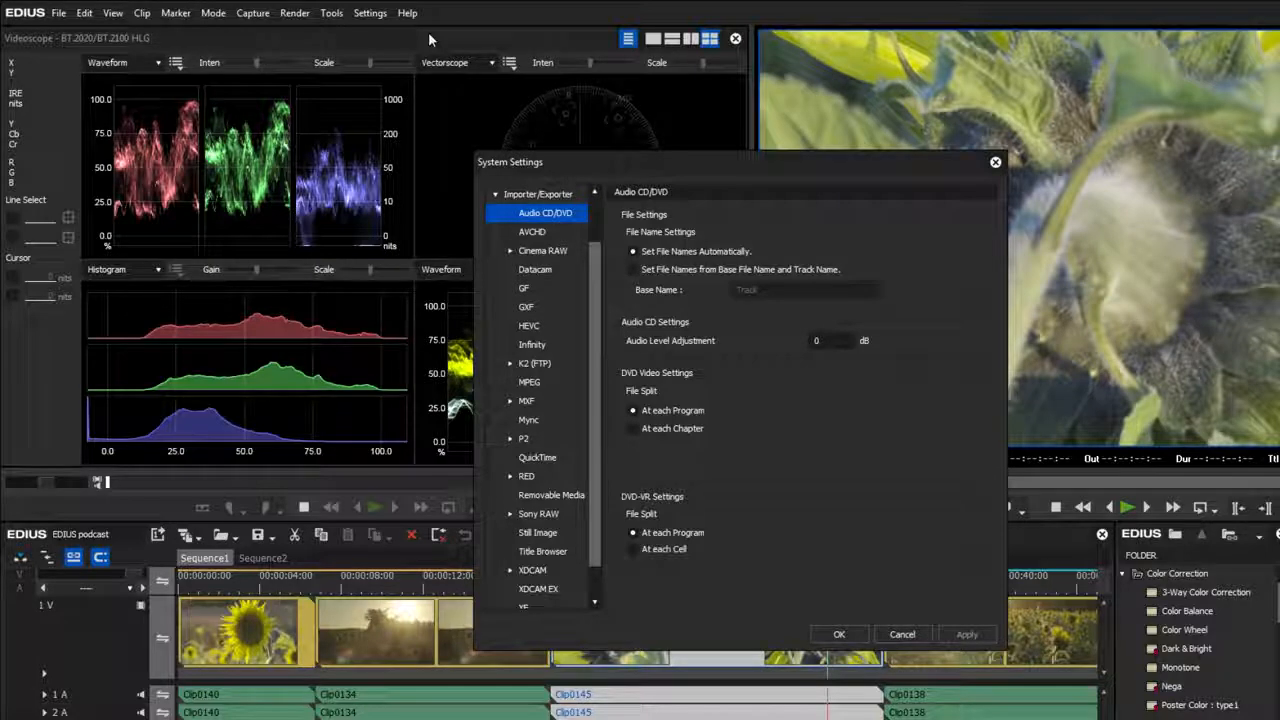
{"action": "left_click", "coordinate": [511, 515]}
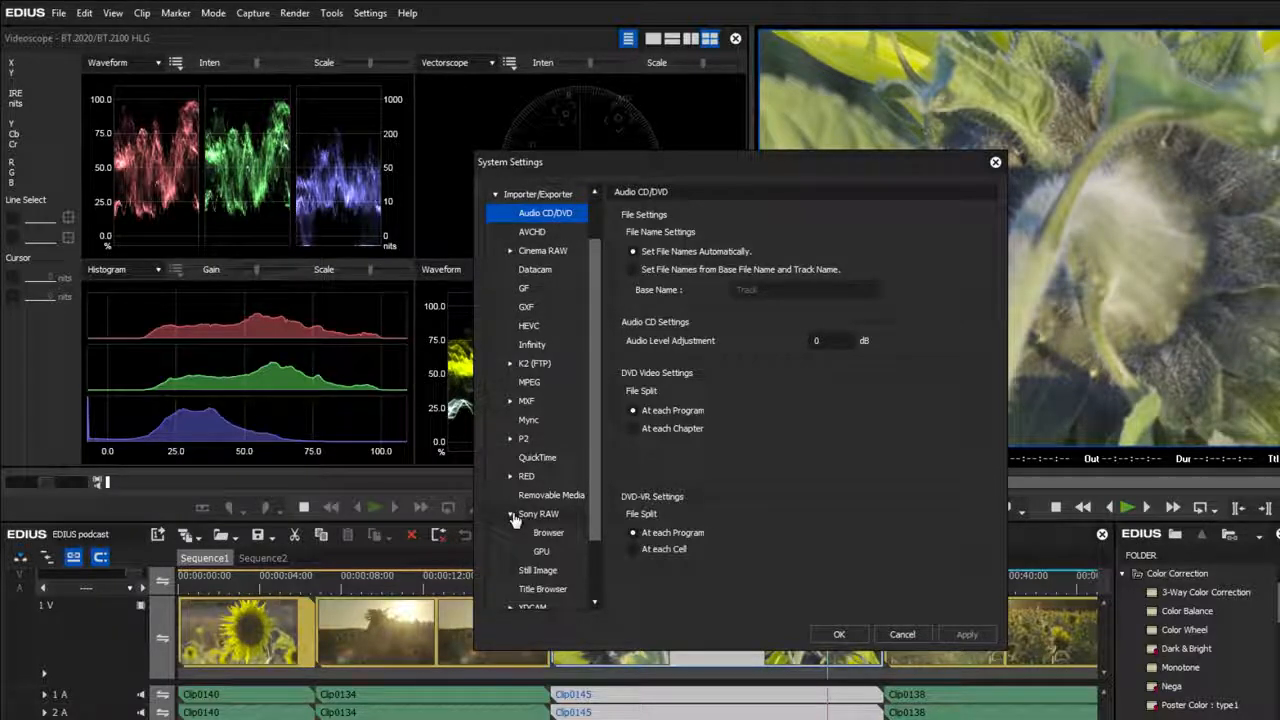
{"action": "left_click", "coordinate": [552, 553]}
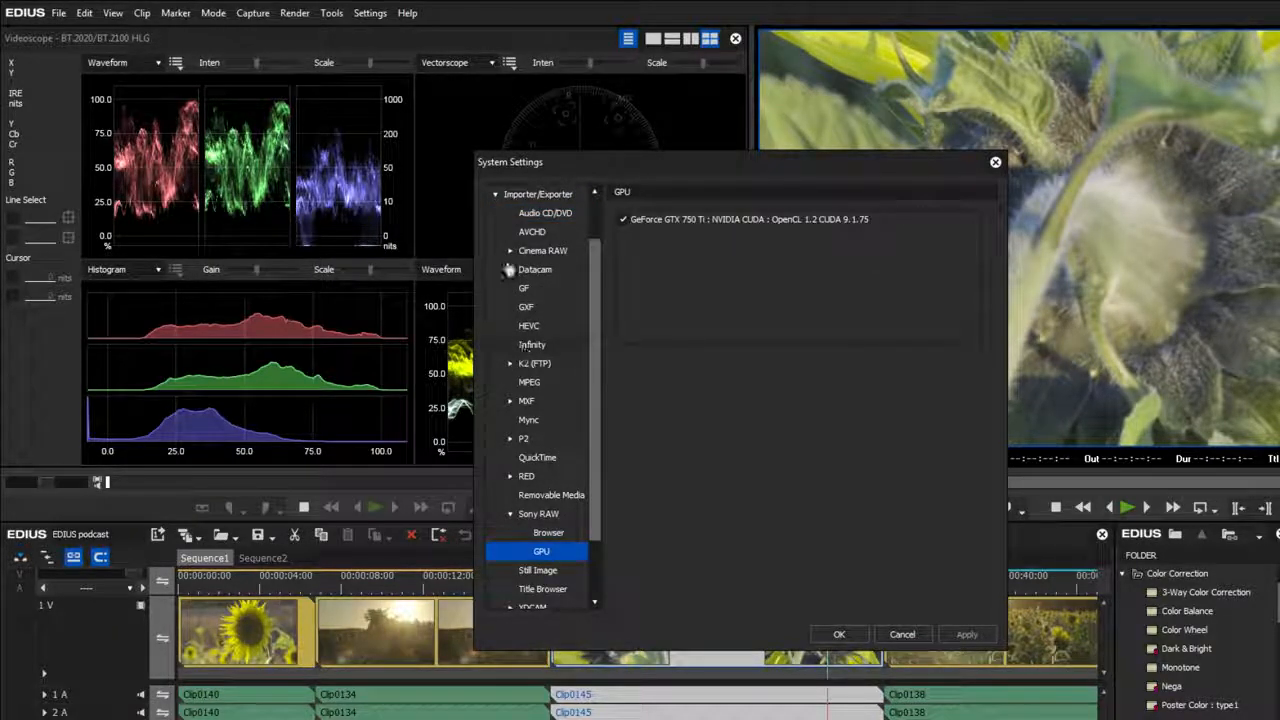
{"action": "left_click", "coordinate": [510, 251]}
{"action": "left_click", "coordinate": [558, 290]}
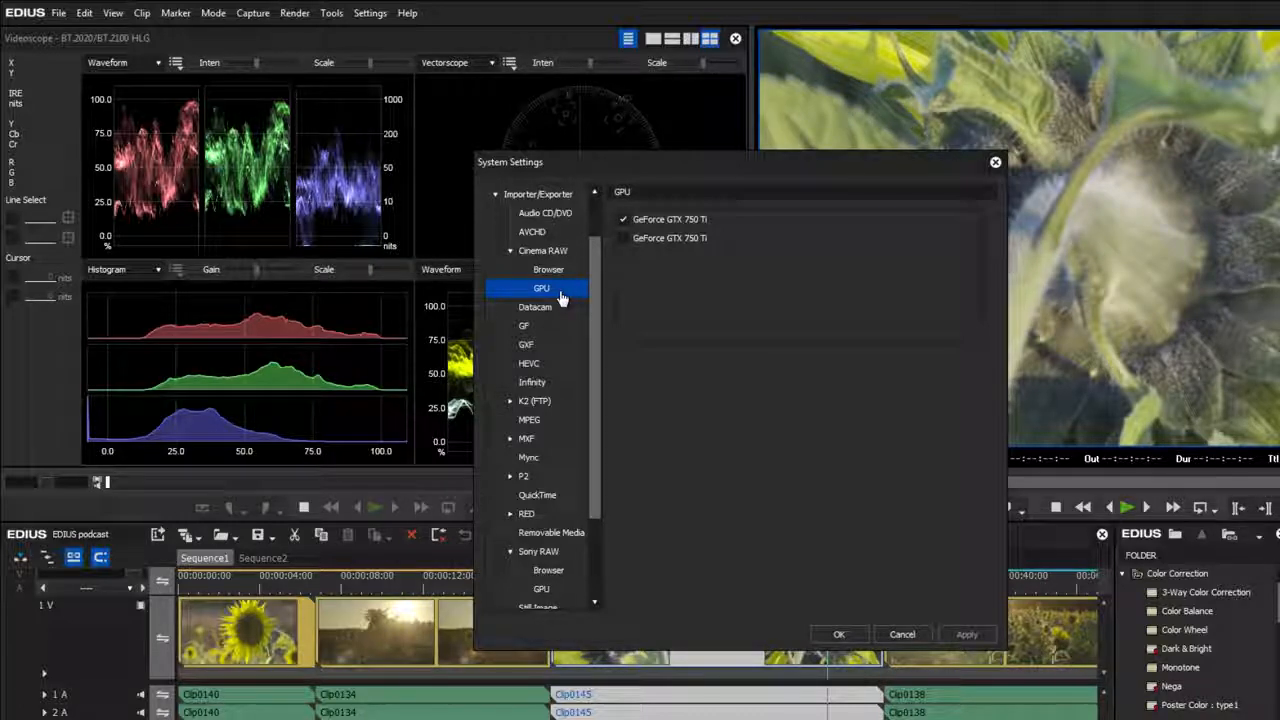
Set the GPU Mode for the RED importer to CUDA.
{"action": "left_click", "coordinate": [510, 514]}
{"action": "left_click", "coordinate": [566, 558]}
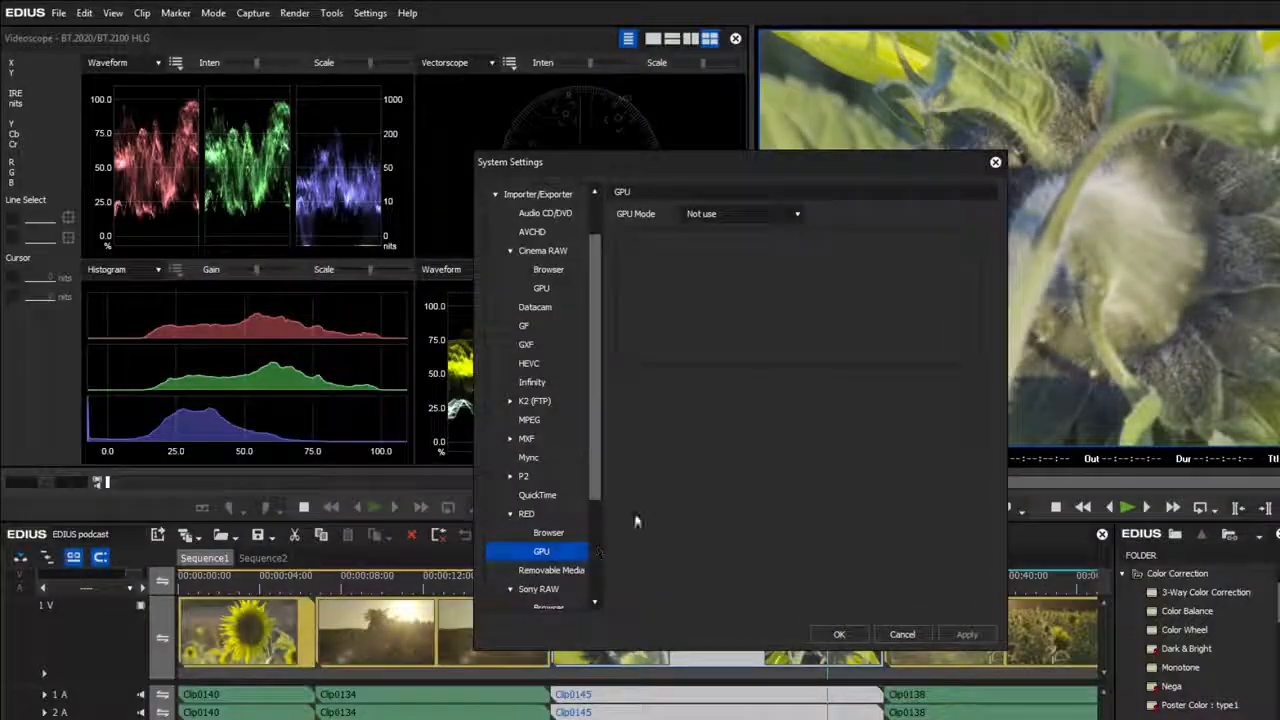
{"action": "left_click", "coordinate": [800, 216]}
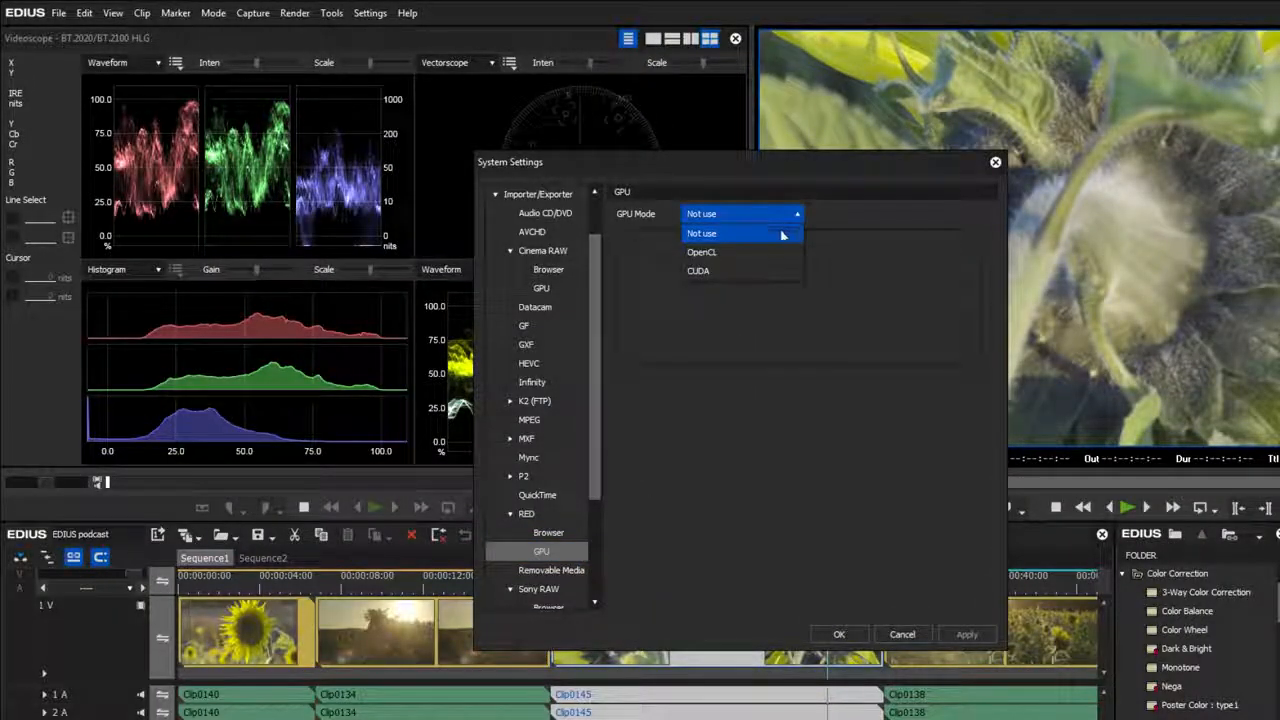
{"action": "left_click", "coordinate": [767, 272]}
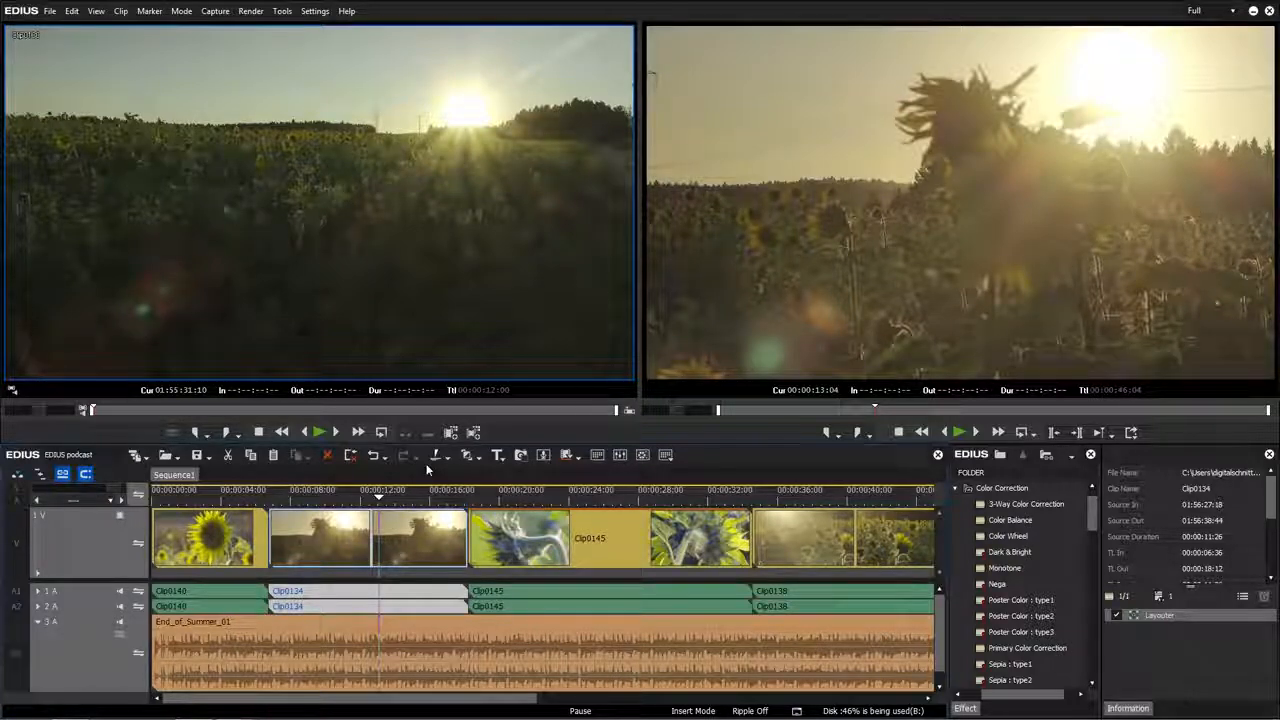
Set the playback speed rate of Clip0134 on the timeline to 50%.
{"action": "right_click", "coordinate": [388, 536]}
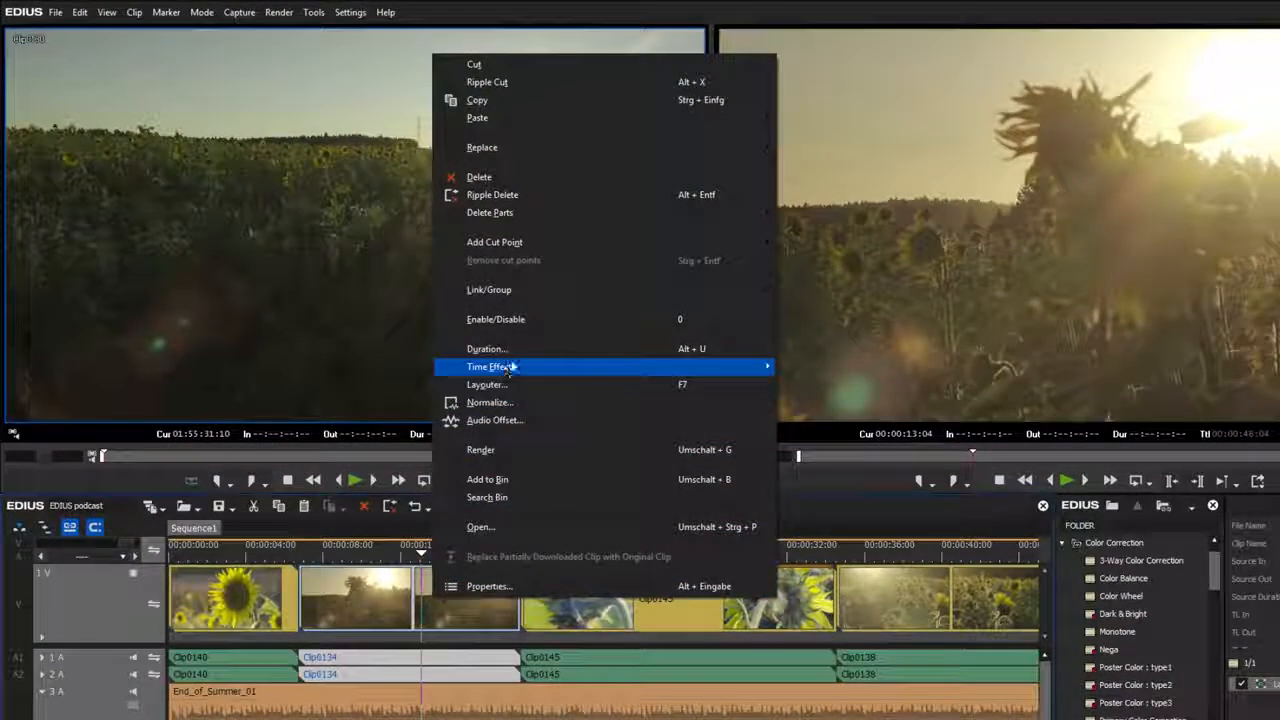
{"action": "mouse_move", "coordinate": [557, 366]}
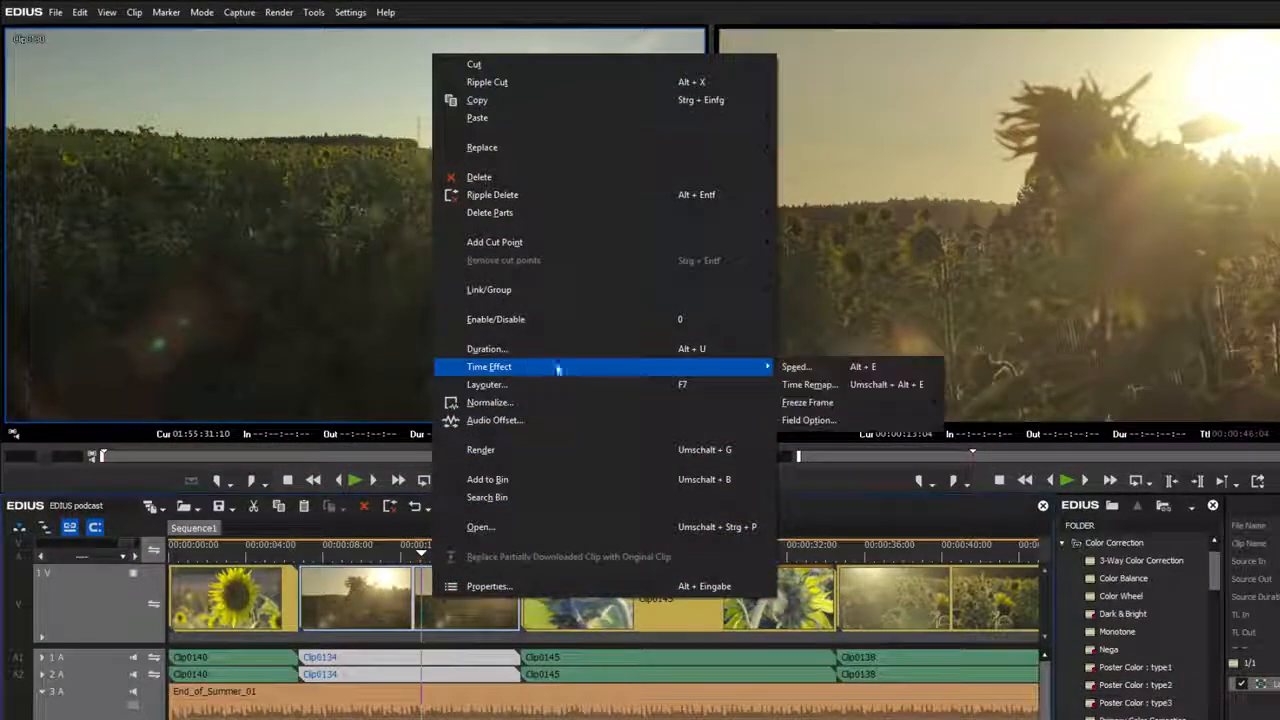
{"action": "left_click", "coordinate": [826, 368]}
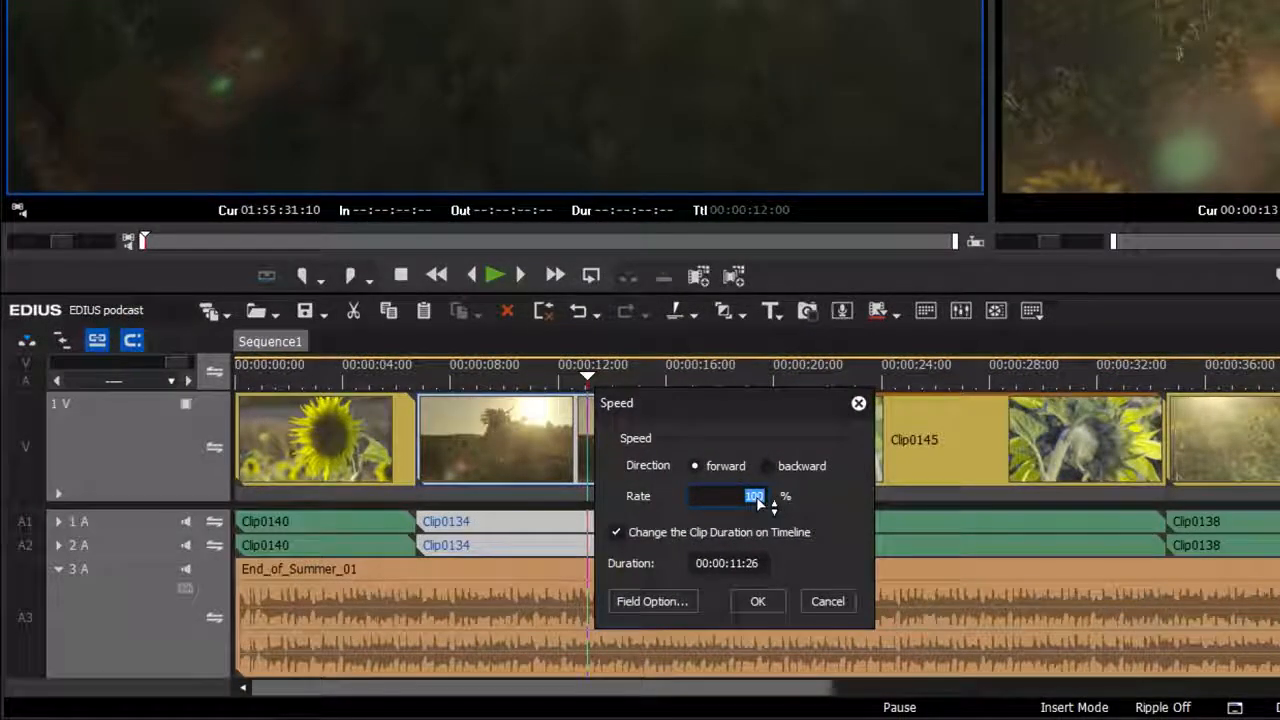
{"action": "type", "text": "50"}
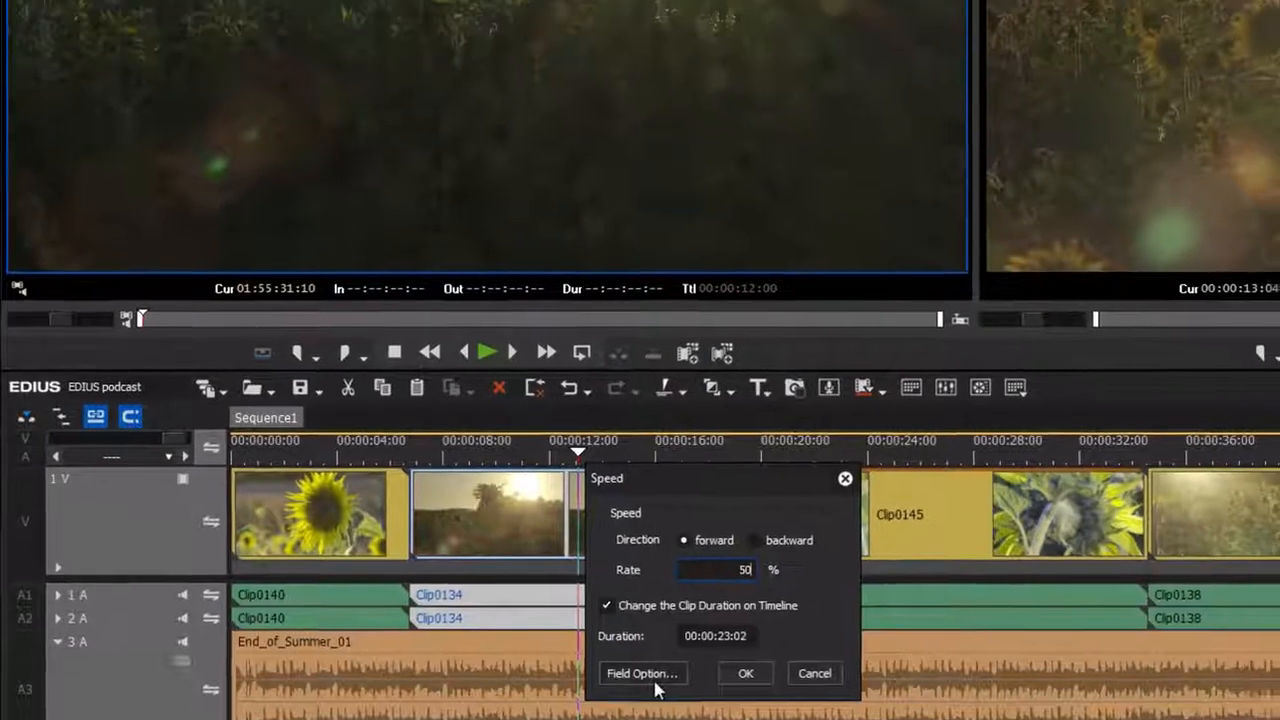
Set the speed change's field options to Optical flow interpolation with the Custom preset, Advanced Matching enabled and the highest Accuracy.
{"action": "left_click", "coordinate": [660, 603]}
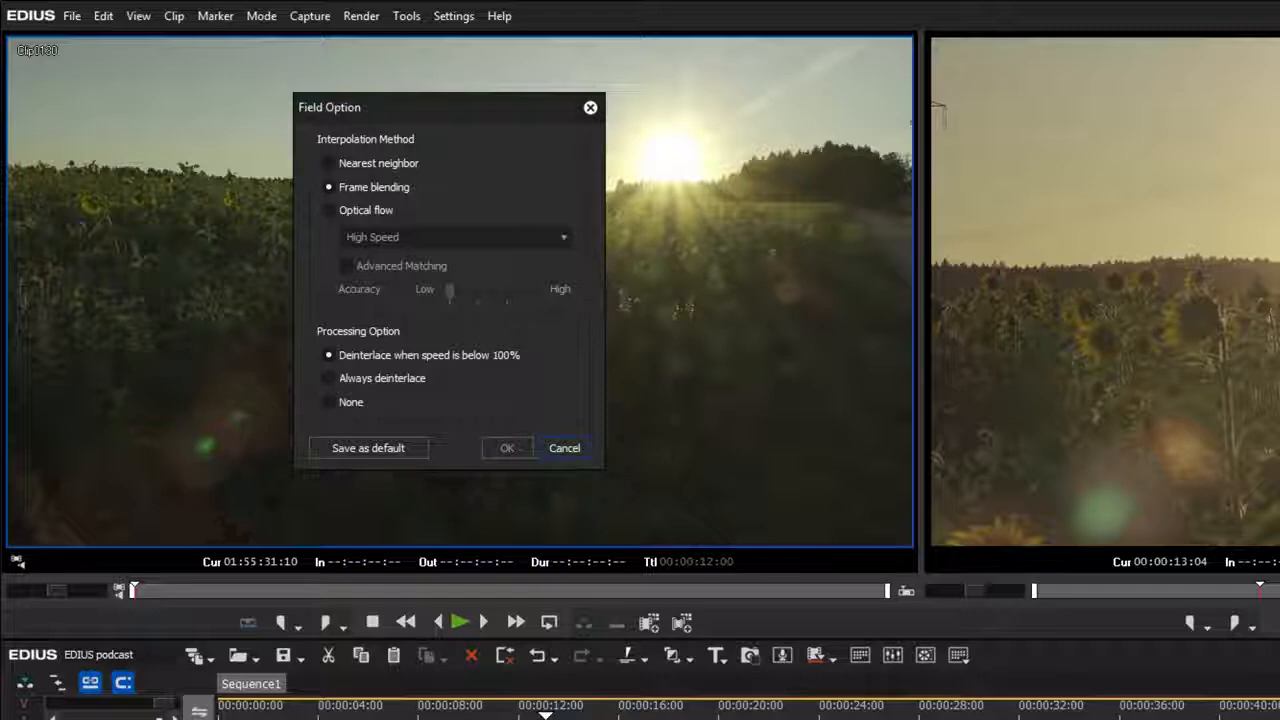
{"action": "left_click", "coordinate": [330, 211]}
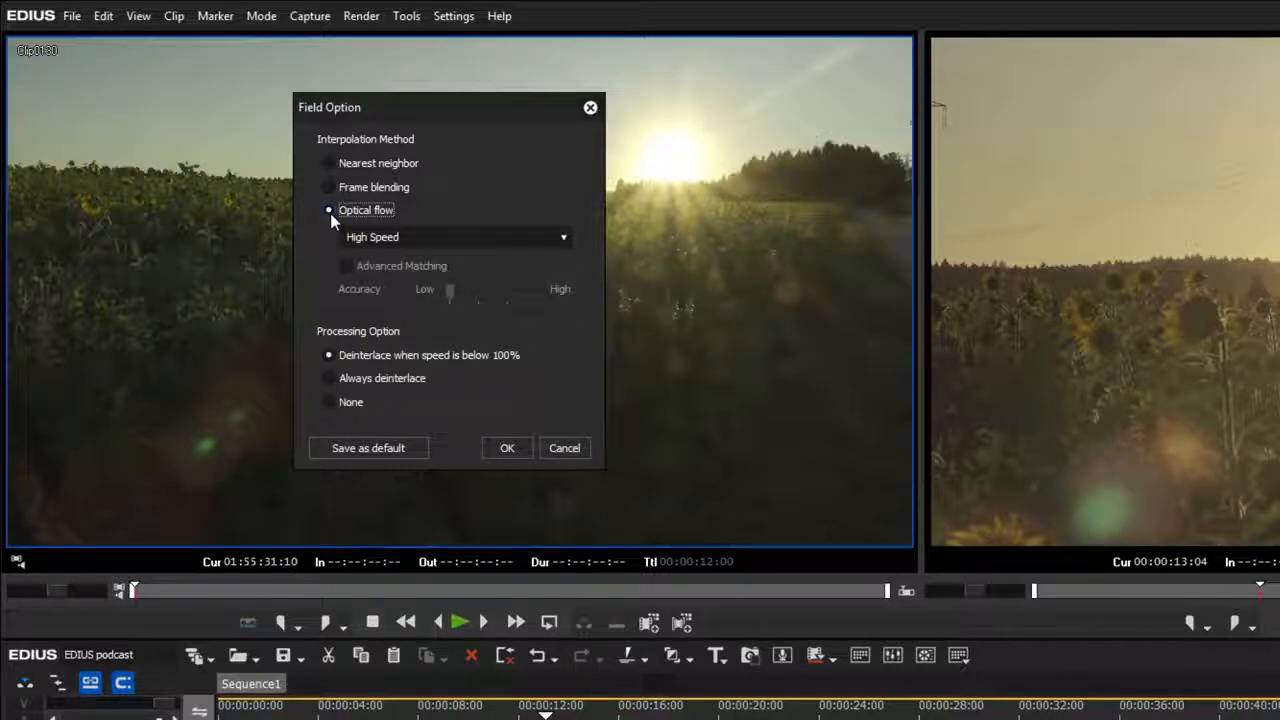
{"action": "left_click", "coordinate": [536, 242]}
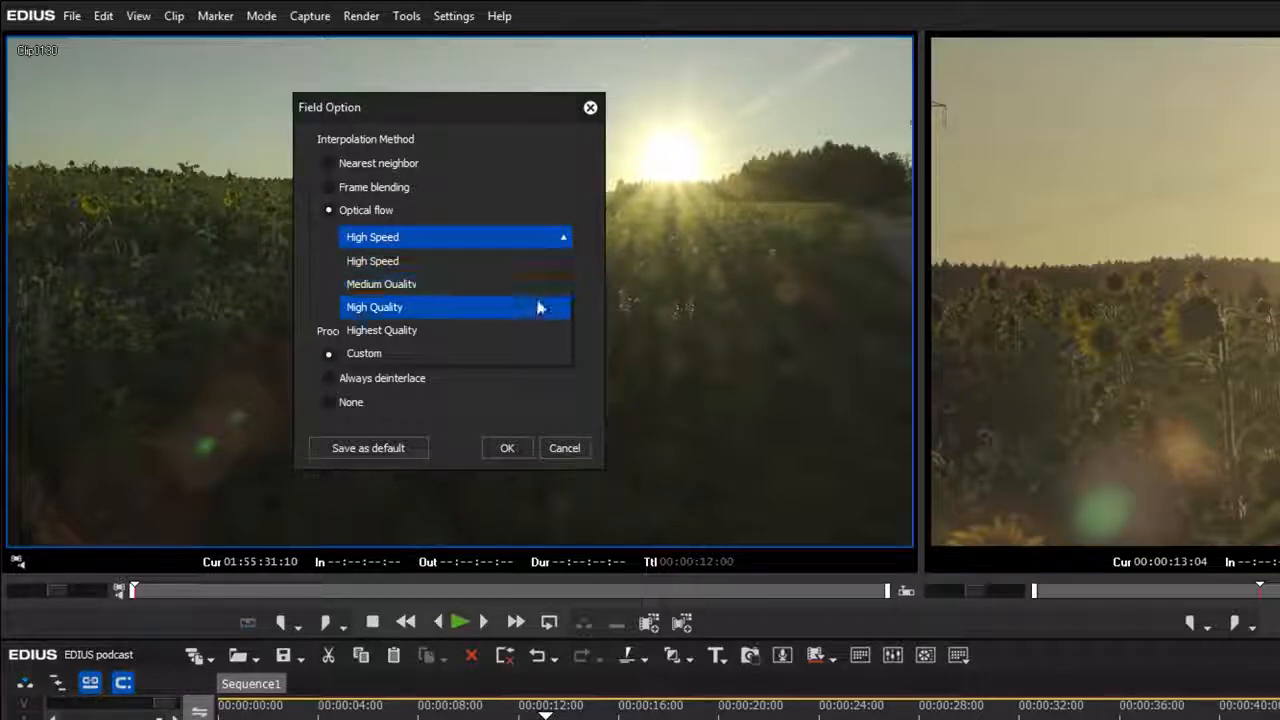
{"action": "left_click", "coordinate": [534, 354]}
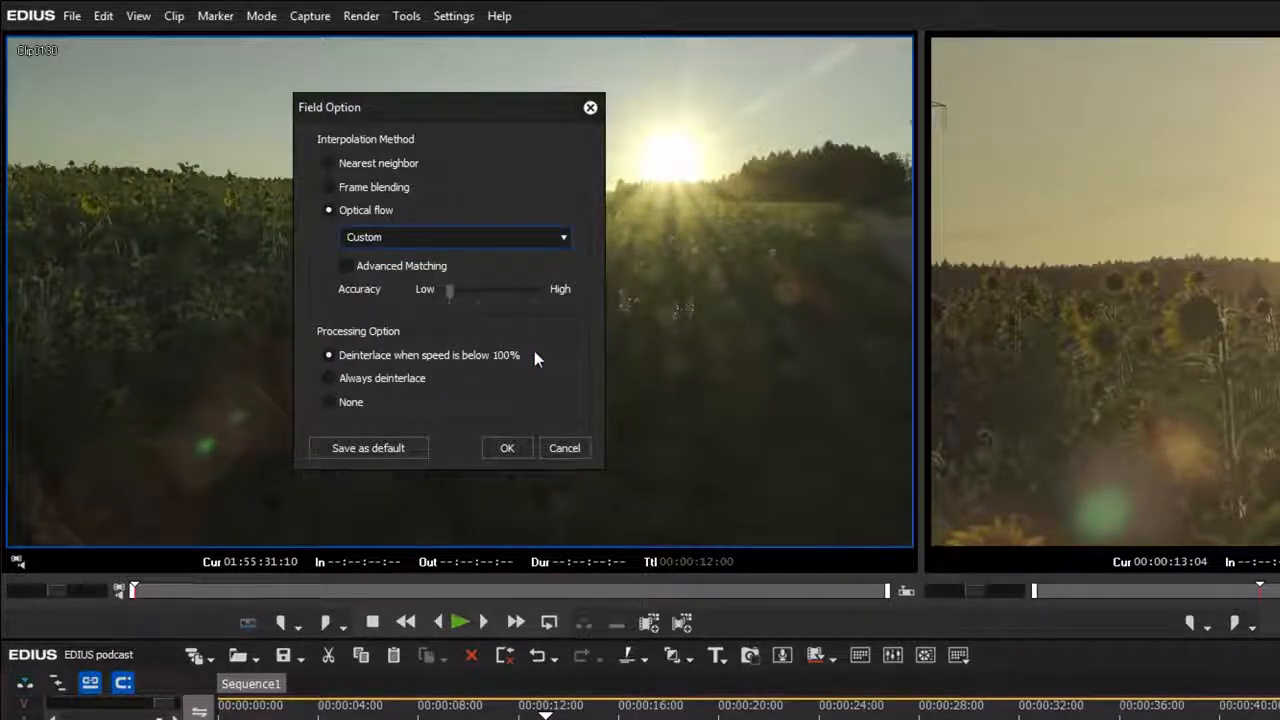
{"action": "left_click", "coordinate": [347, 266]}
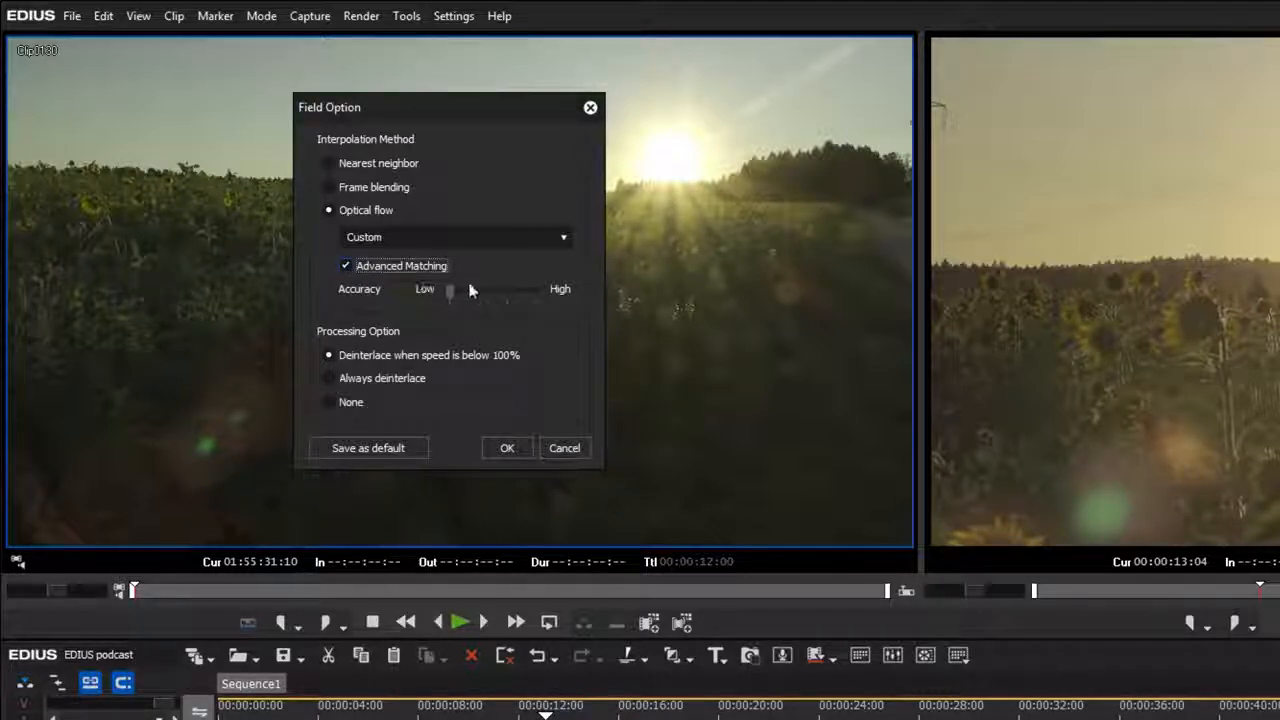
{"action": "left_click_drag", "start_coordinate": [476, 288], "coordinate": [503, 286]}
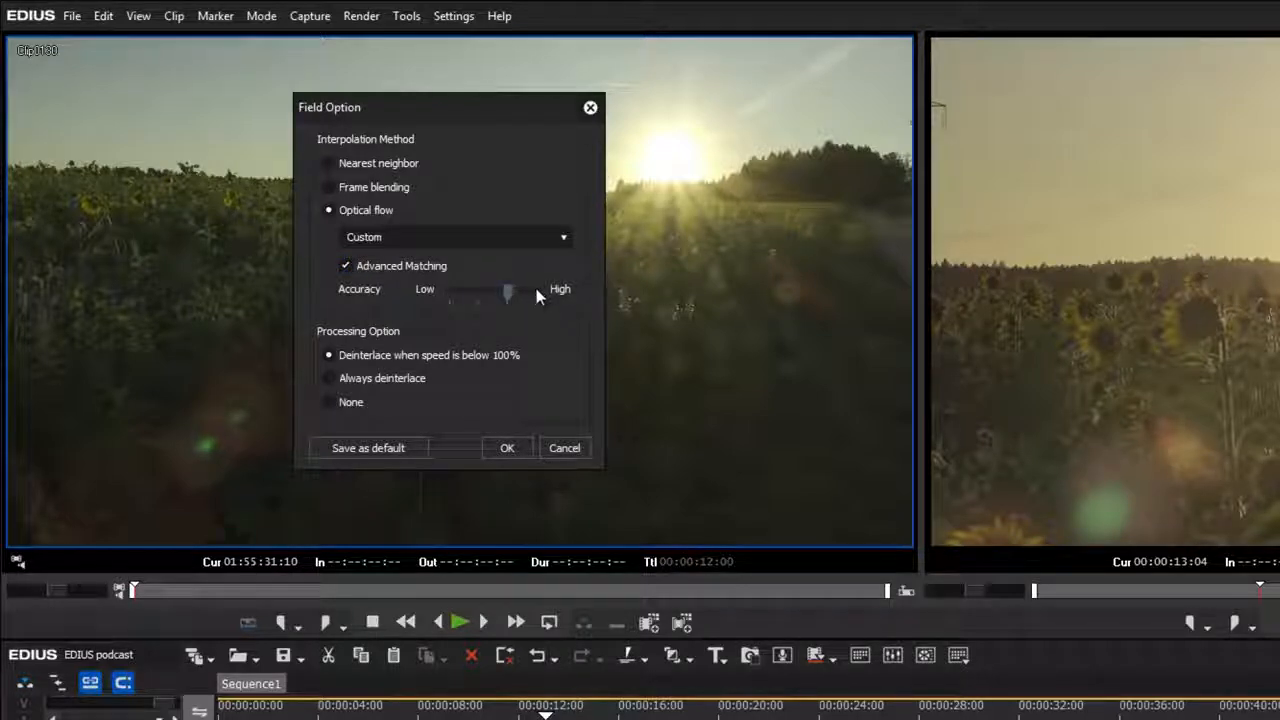
{"action": "left_click", "coordinate": [536, 288]}
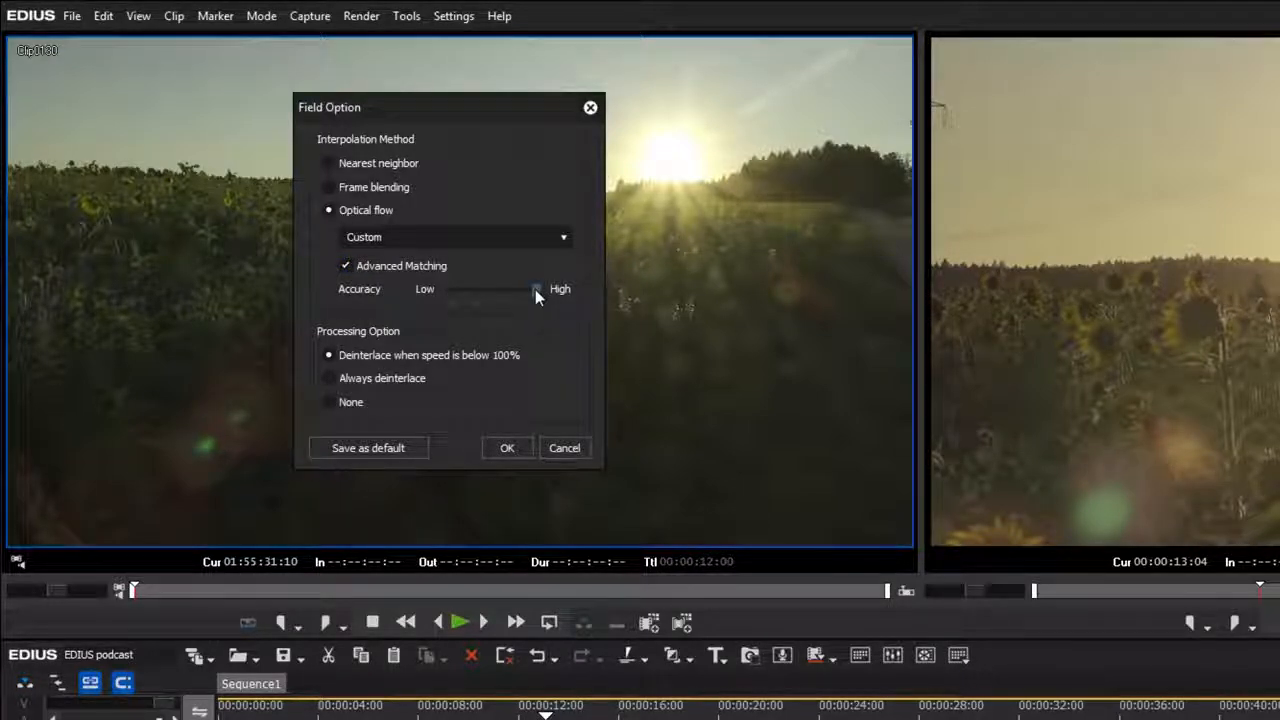
{"action": "left_click", "coordinate": [507, 449]}
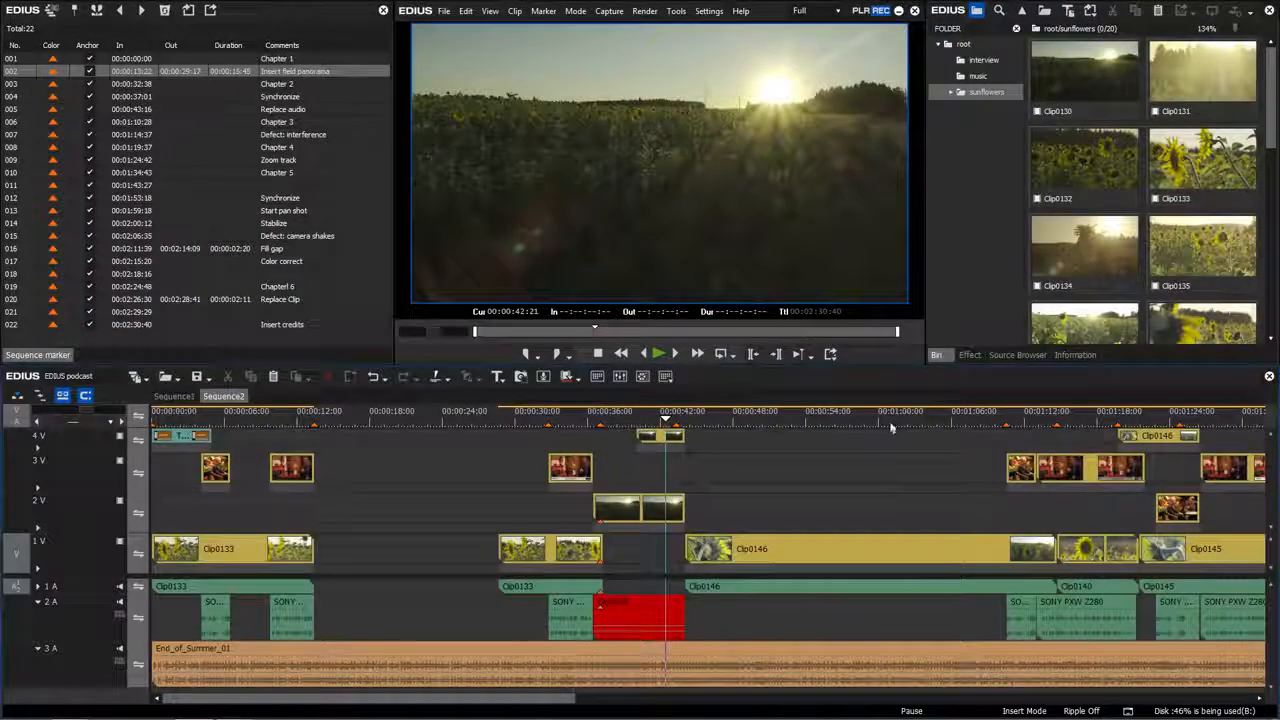
Add a sequence marker at 00:01:01:06 in Sequence2.
{"action": "left_click", "coordinate": [891, 428]}
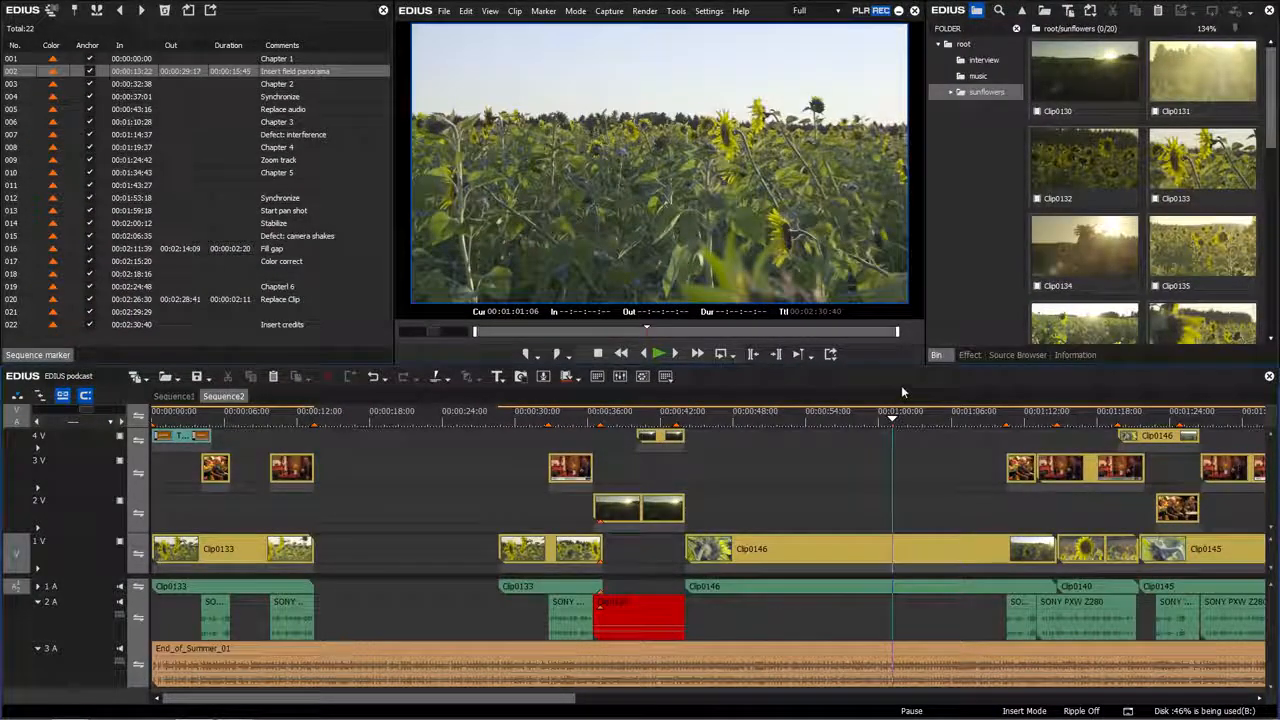
{"action": "key", "text": "v"}
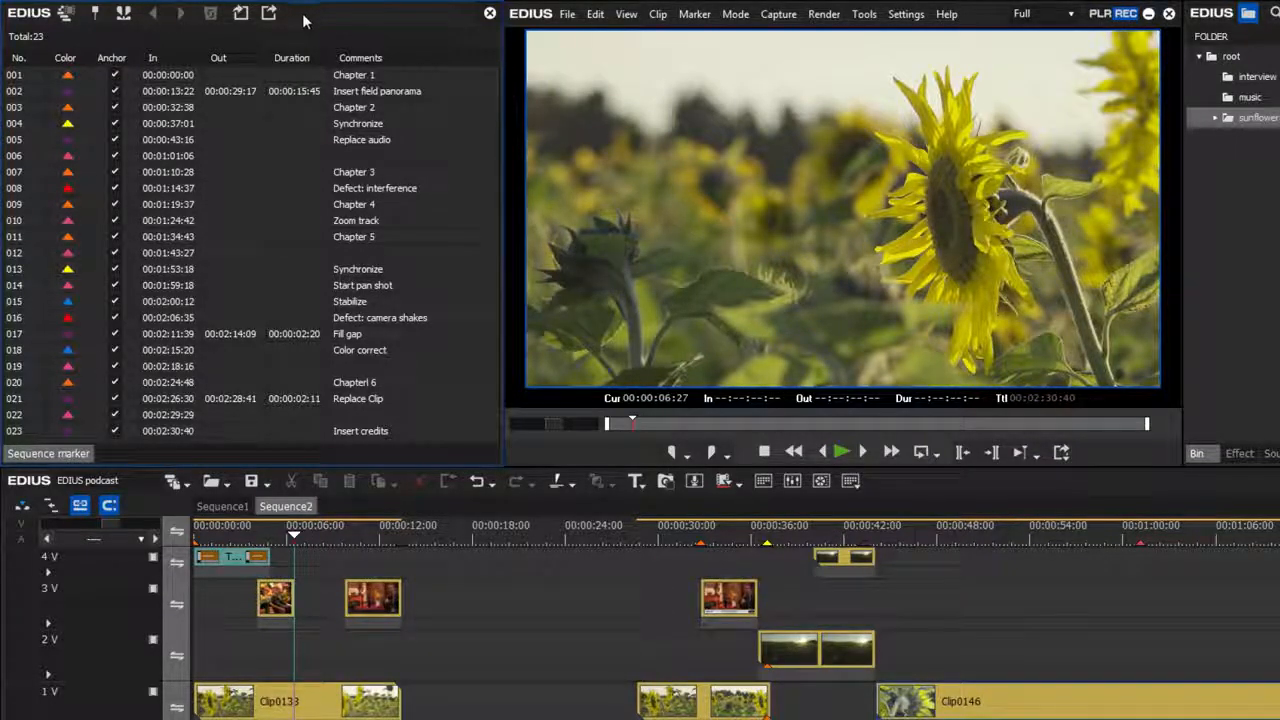
Show the colour choices available for the Chapter 1 sequence marker without changing its colour.
{"action": "left_click", "coordinate": [70, 80]}
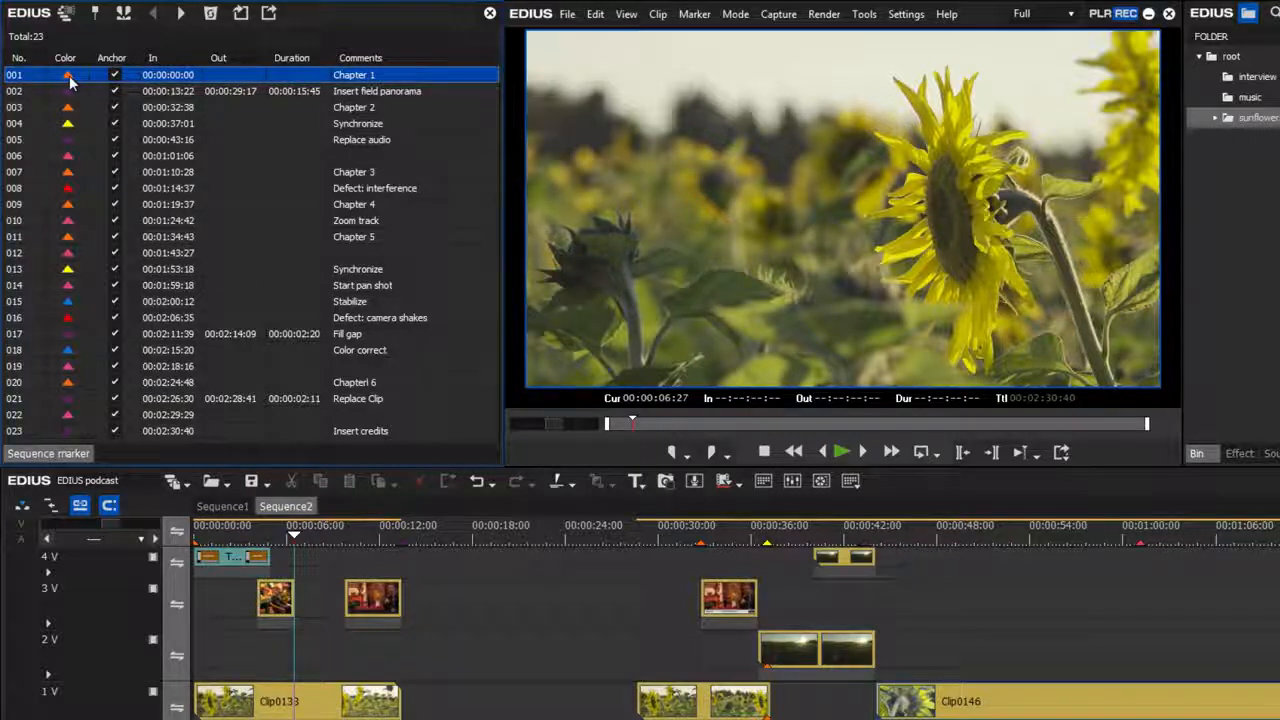
{"action": "left_click", "coordinate": [70, 78]}
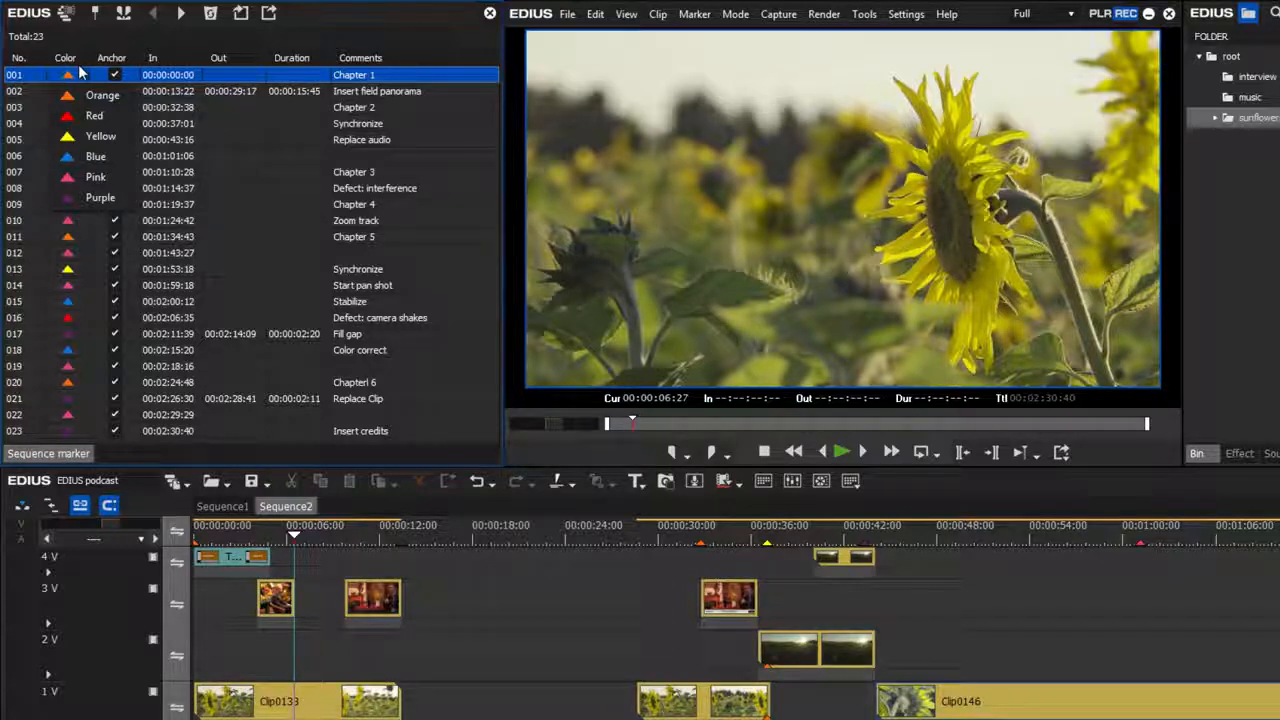
{"action": "left_click", "coordinate": [293, 19]}
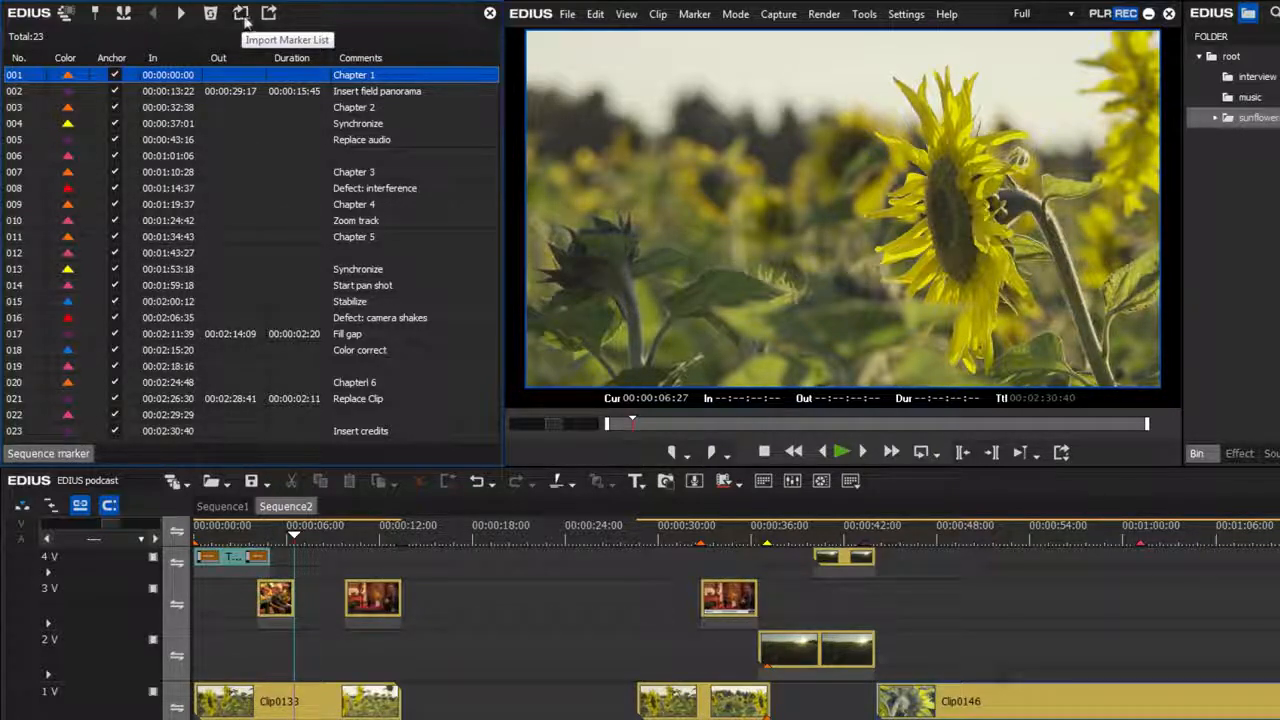
Export Sequence2's marker list as an XML file (Ver.4) named Marker List_01 in the Marker Lists folder, with time code output.
{"action": "left_click", "coordinate": [269, 13]}
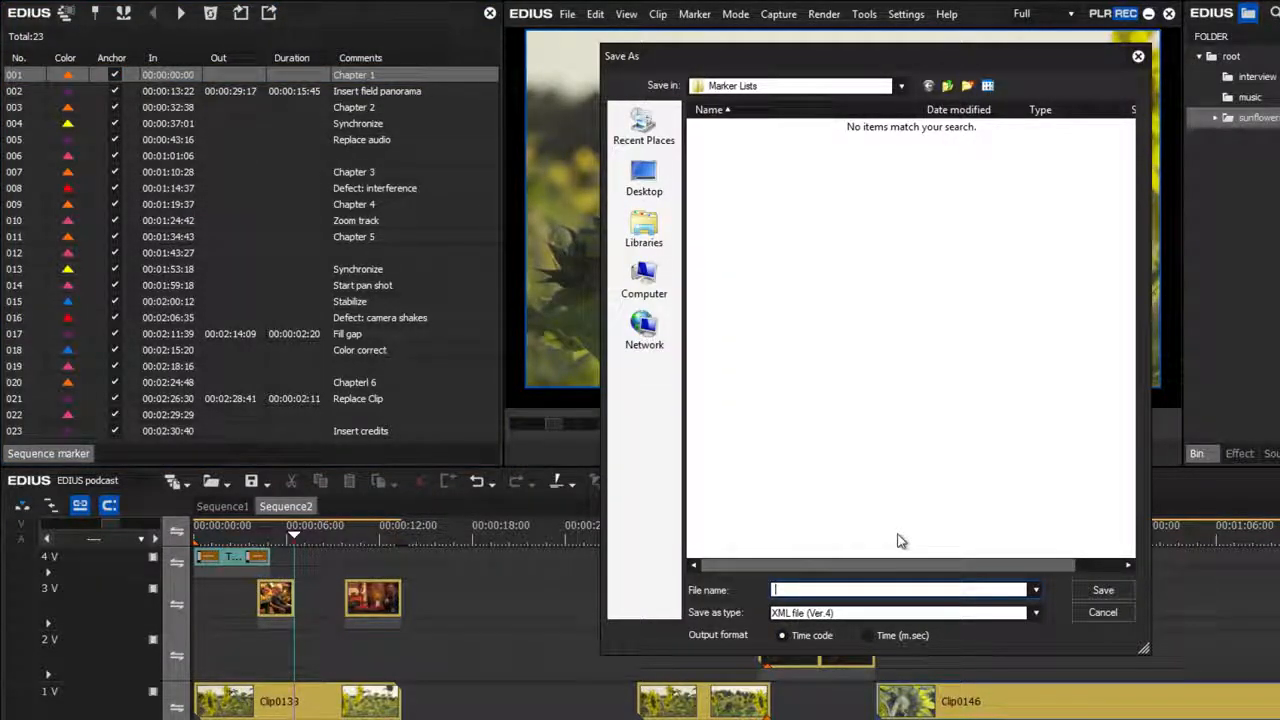
{"action": "type", "text": "Marker"}
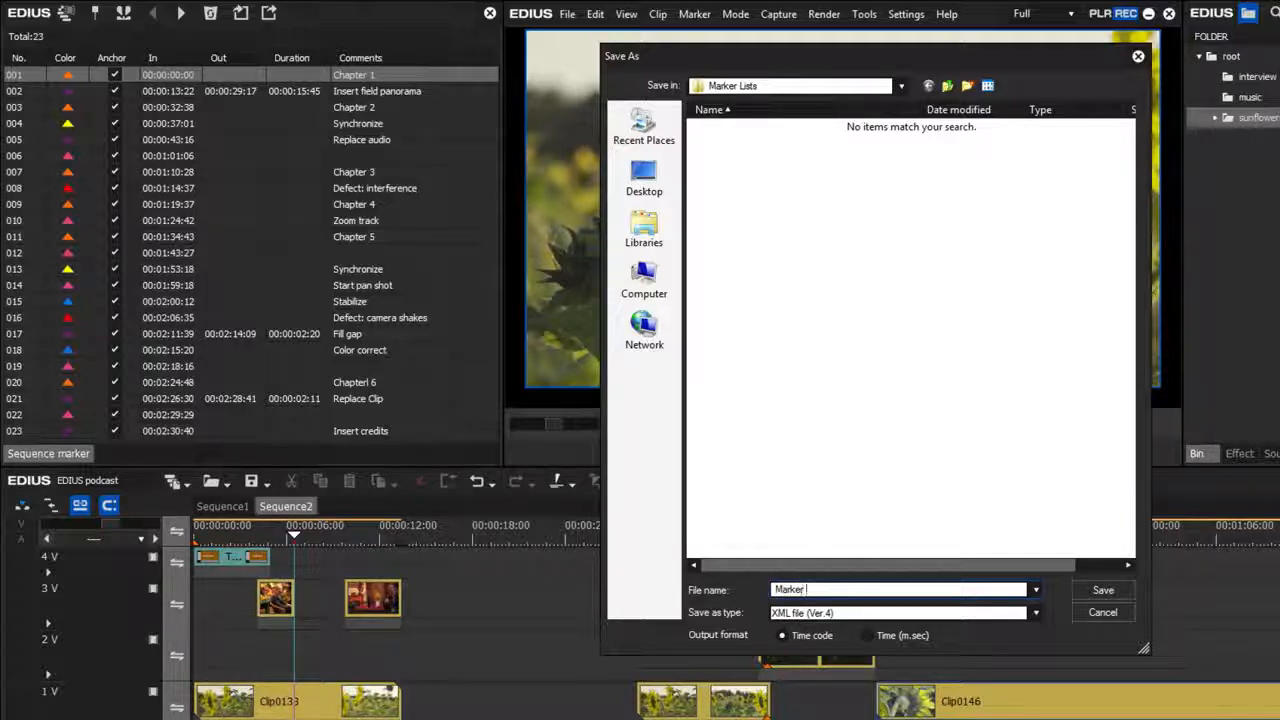
{"action": "type", "text": " Lis"}
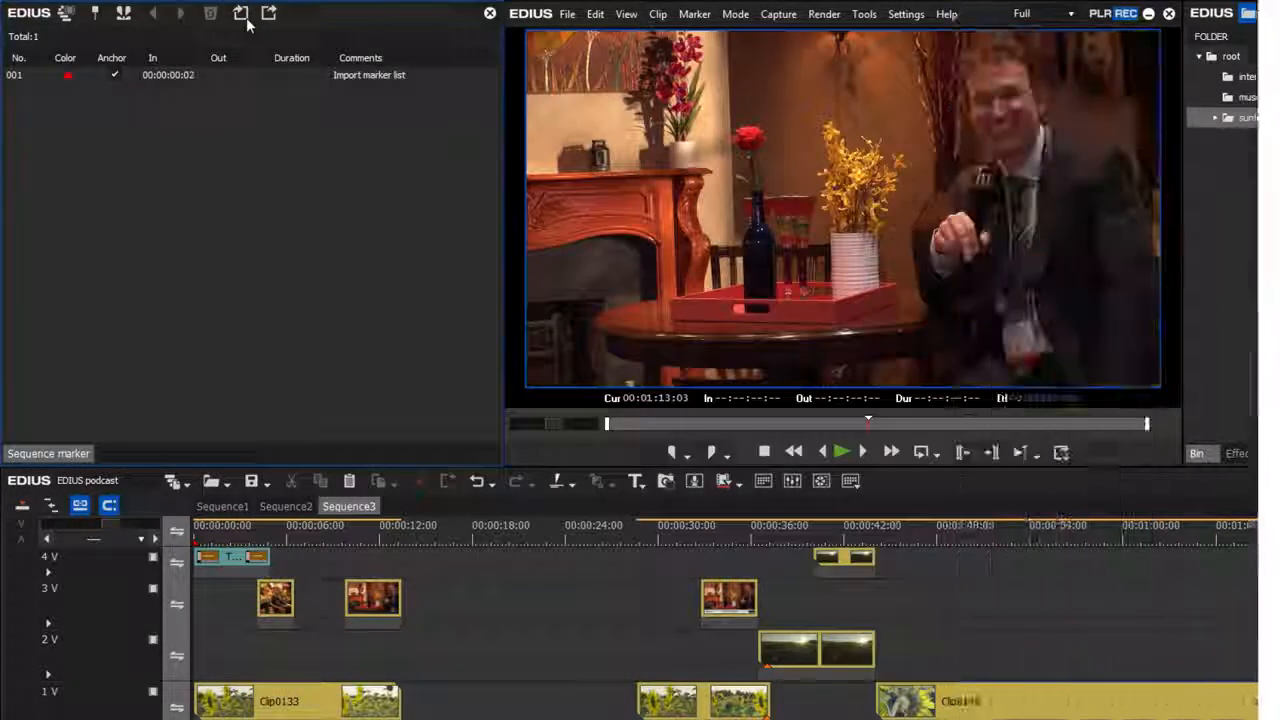
Import the CSV marker list Marker List_02.csv from the Marker Lists folder into Sequence3.
{"action": "left_click", "coordinate": [245, 20]}
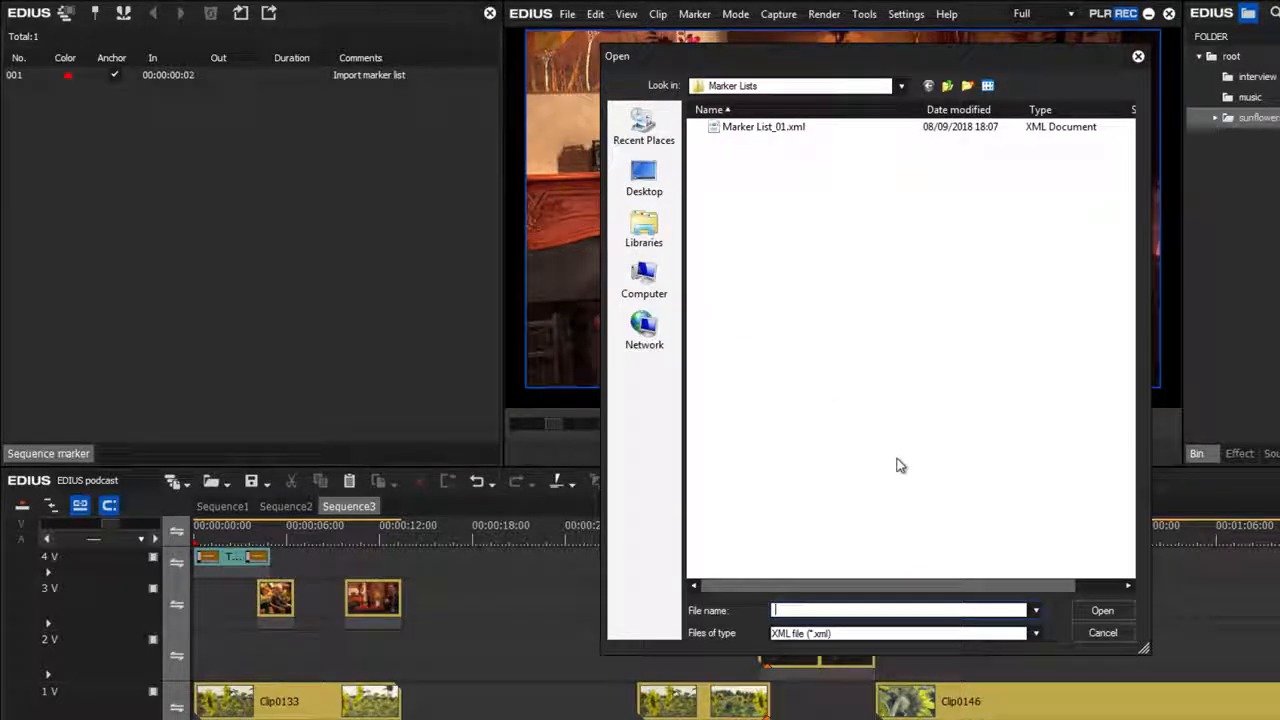
{"action": "left_click", "coordinate": [1034, 633]}
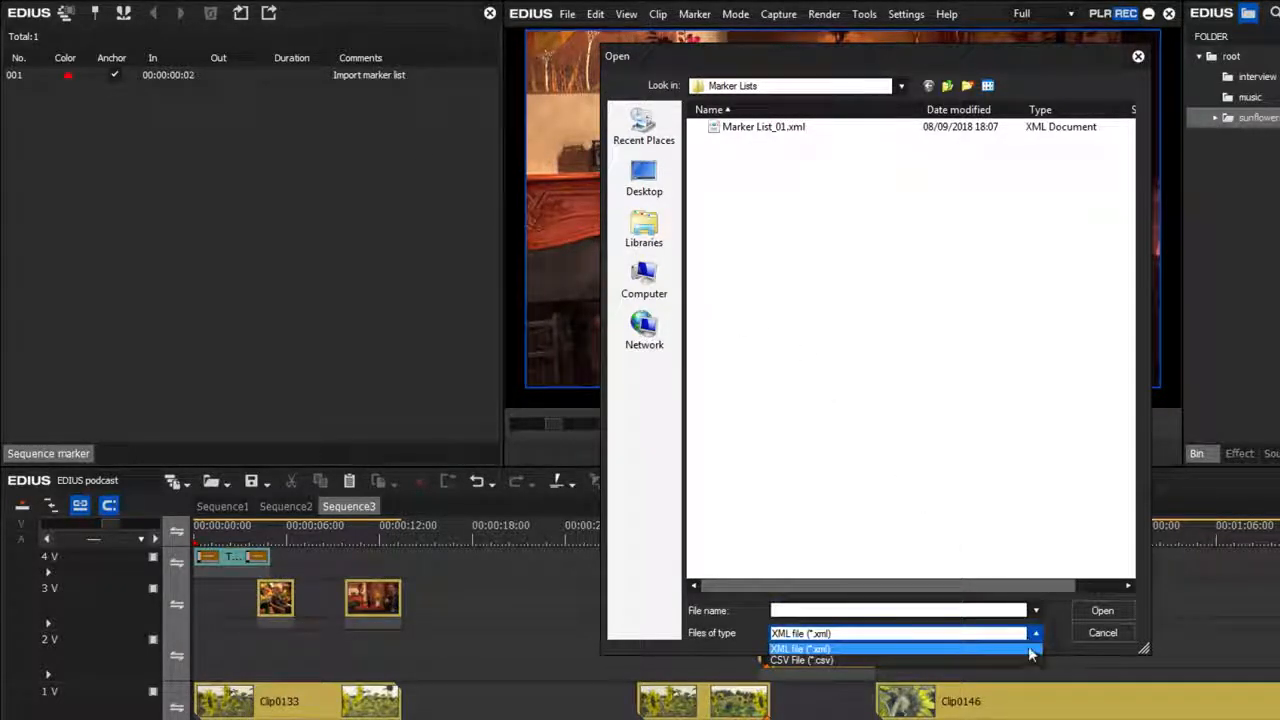
{"action": "left_click", "coordinate": [1030, 661]}
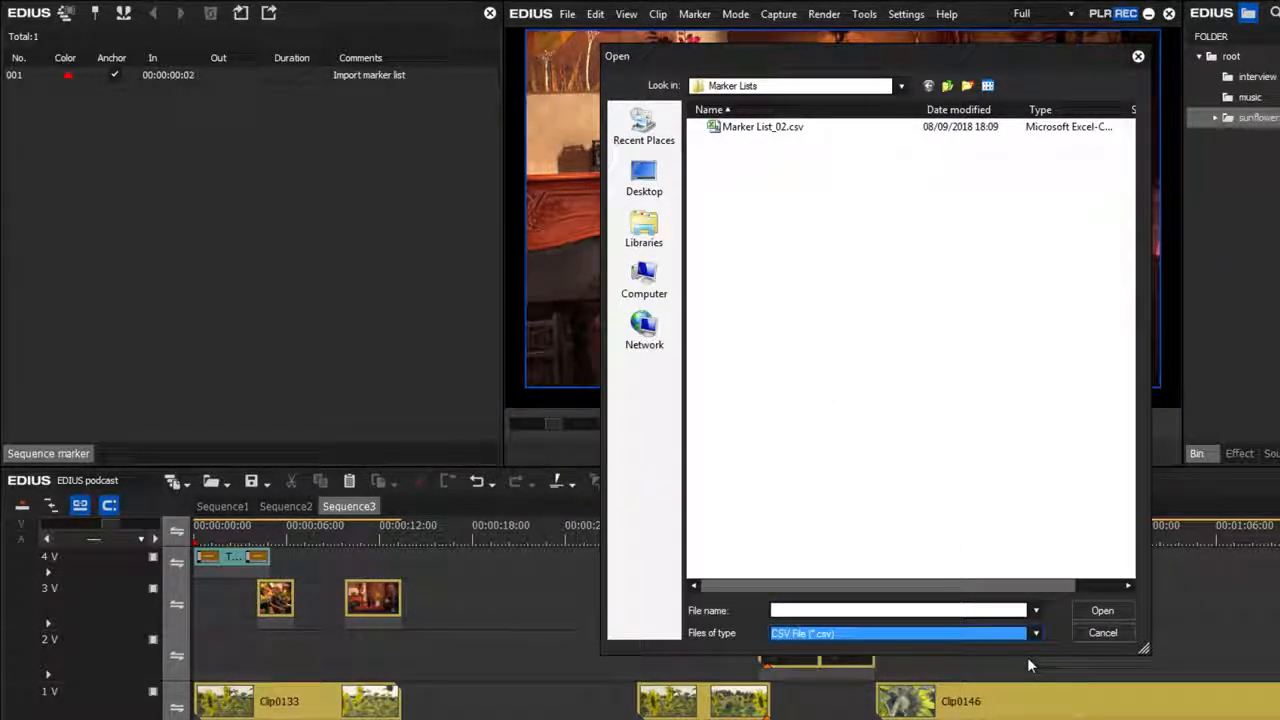
{"action": "left_click", "coordinate": [790, 134]}
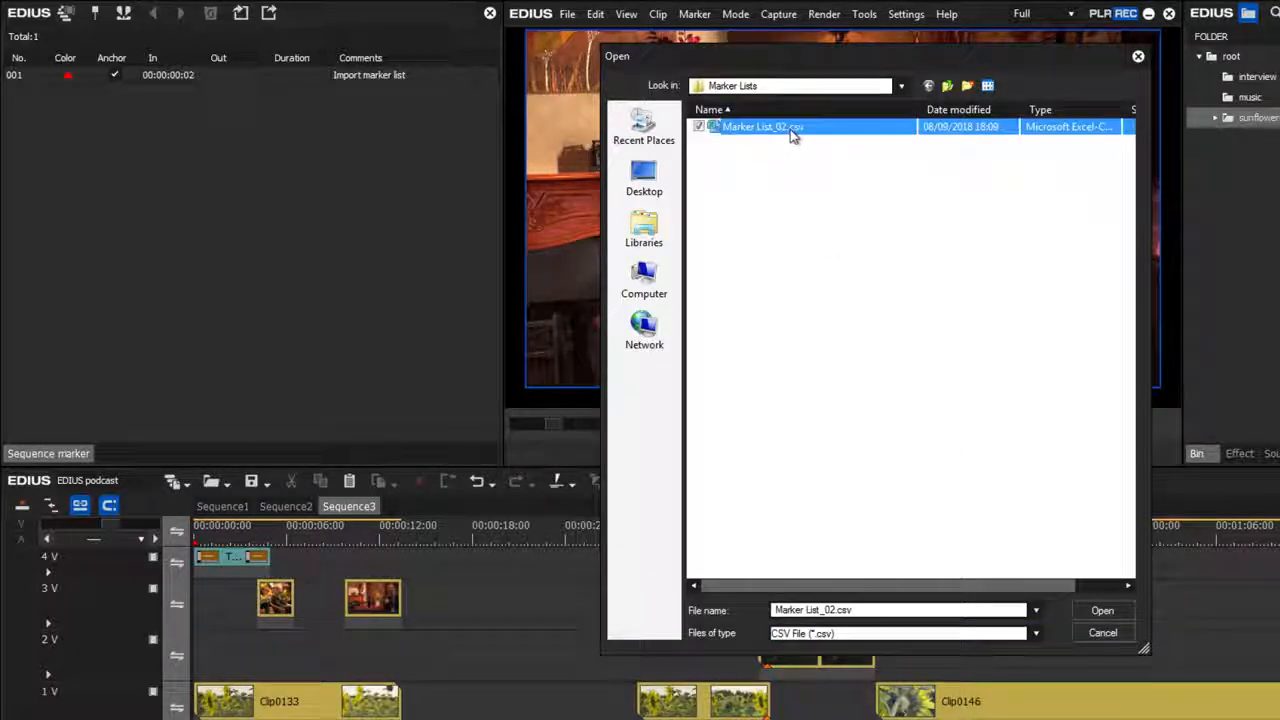
{"action": "left_click", "coordinate": [1105, 611]}
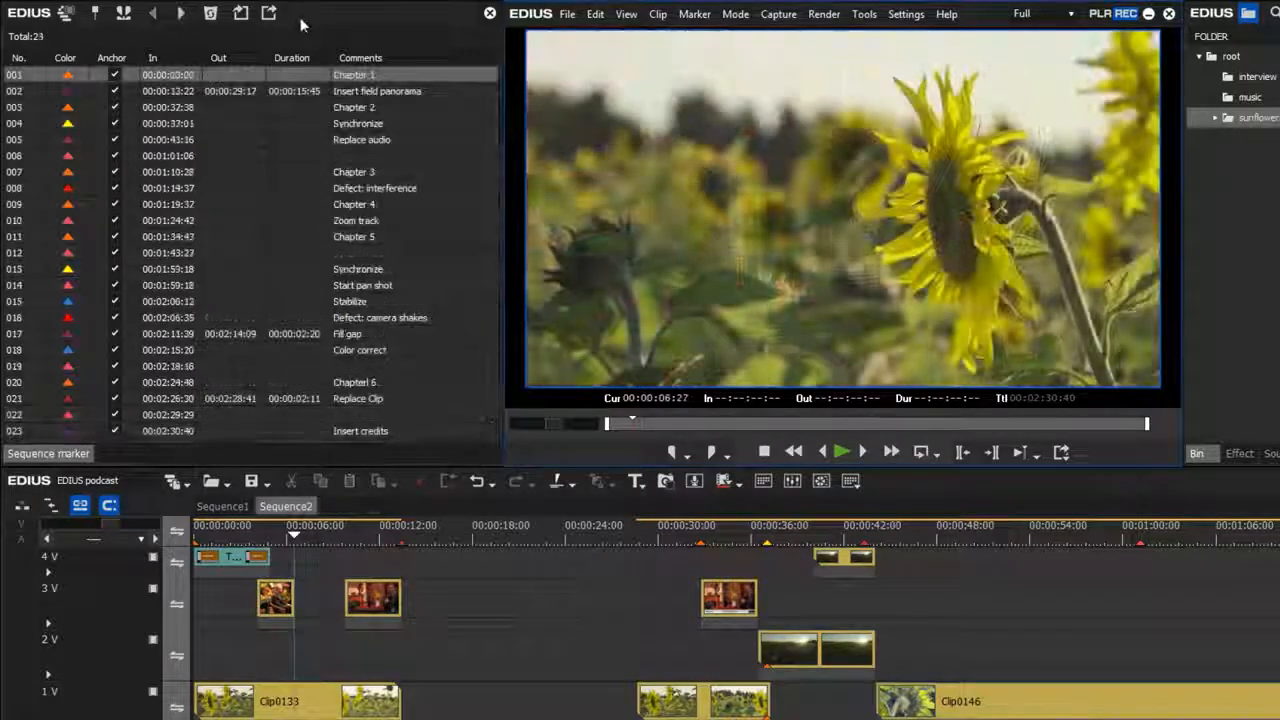
Export Sequence2's marker list as a CSV file (Ver.3) named Marker List_02 in the Marker Lists folder.
{"action": "left_click", "coordinate": [272, 14]}
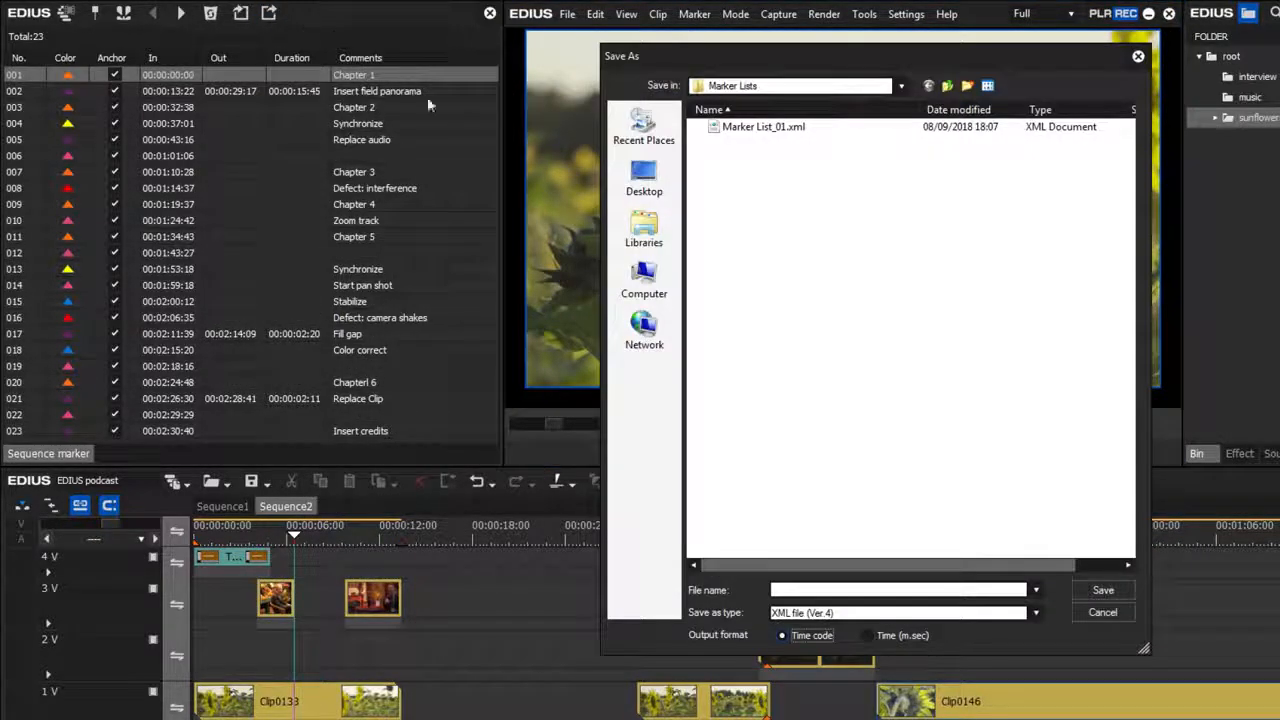
{"action": "left_click", "coordinate": [1035, 613]}
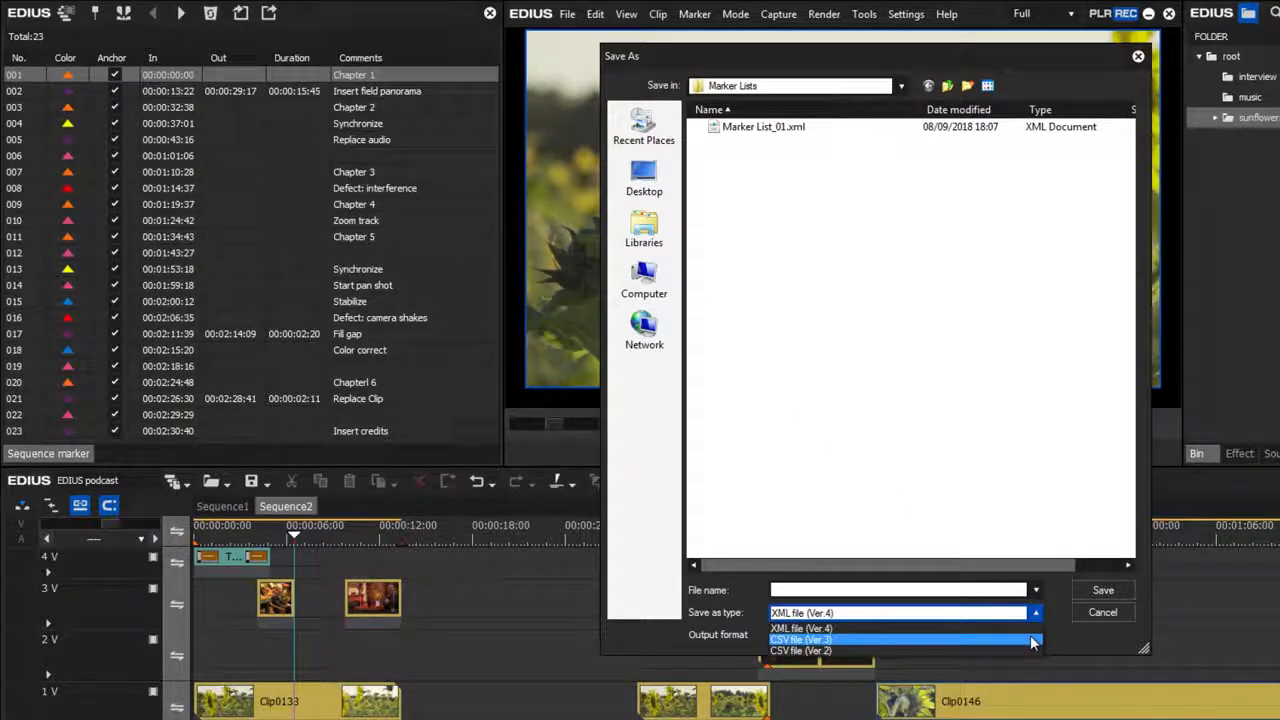
{"action": "left_click", "coordinate": [1033, 640]}
{"action": "left_click", "coordinate": [916, 590]}
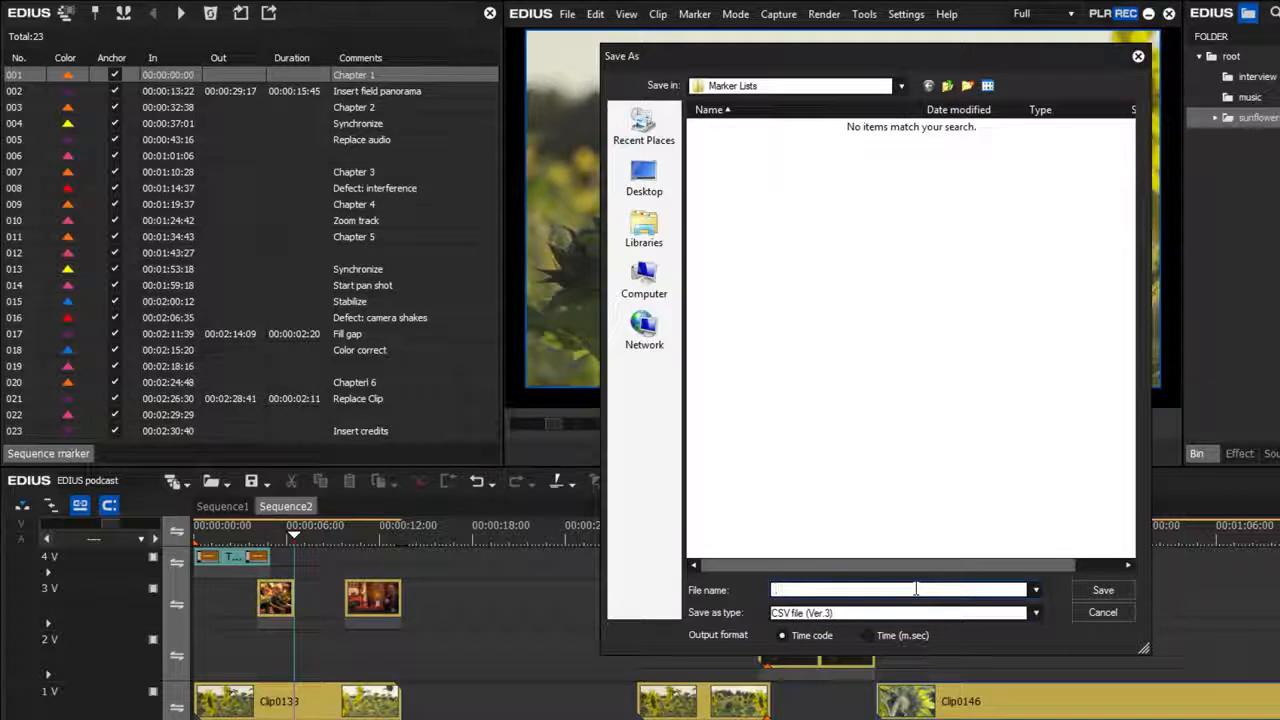
{"action": "type", "text": "Marker List_02"}
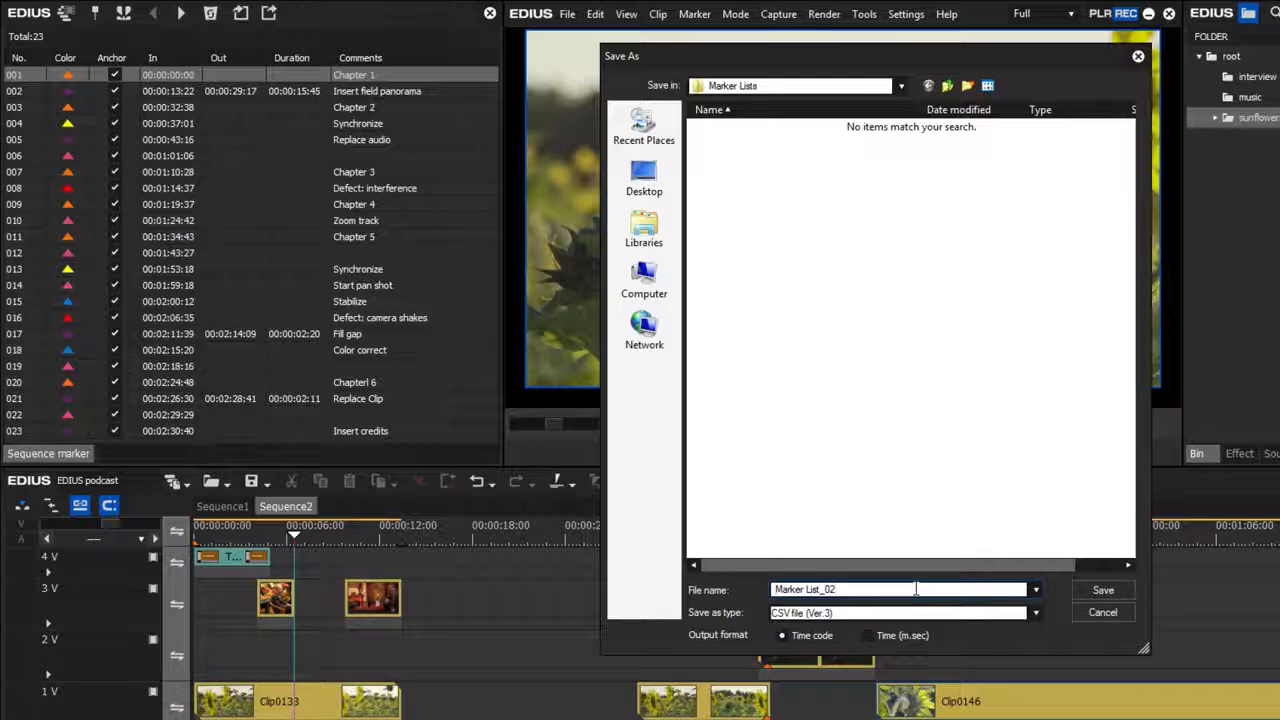
{"action": "left_click", "coordinate": [1093, 588]}
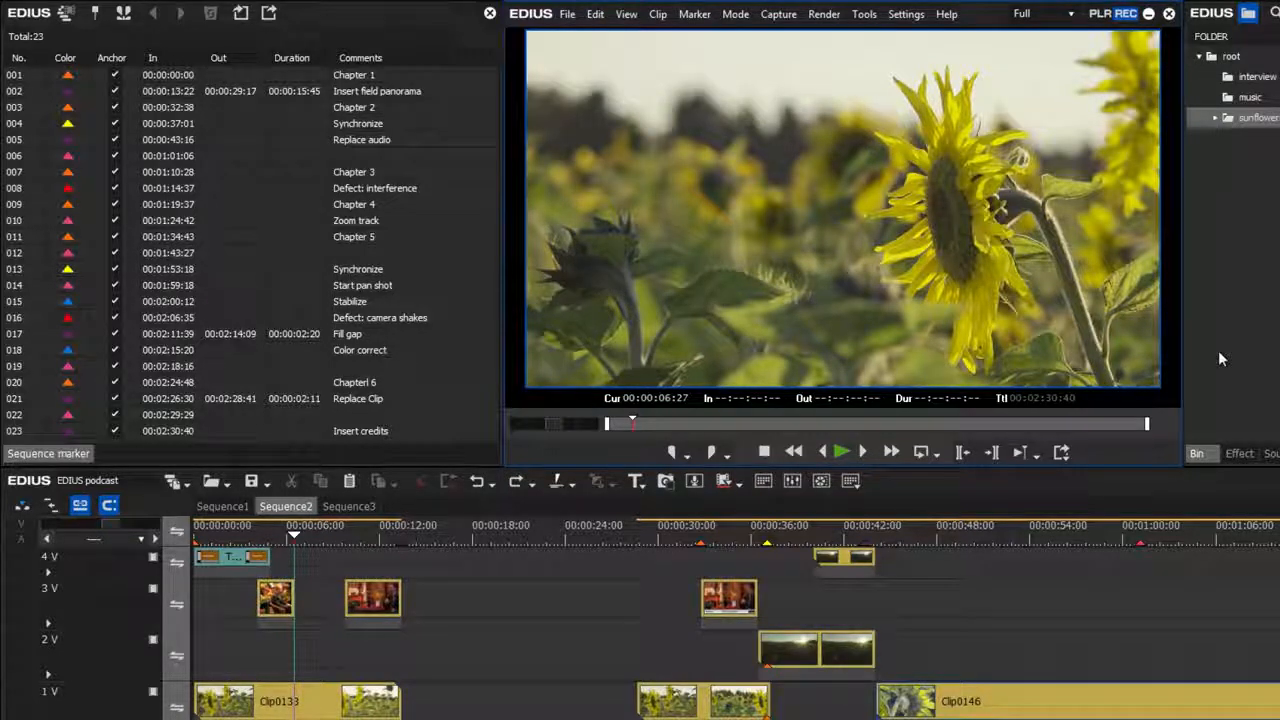
In the user settings, add the blue, pink, purple, red and yellow Set Marker and Set Marker In/Out commands to the Marker window's current buttons.
{"action": "left_click", "coordinate": [907, 16]}
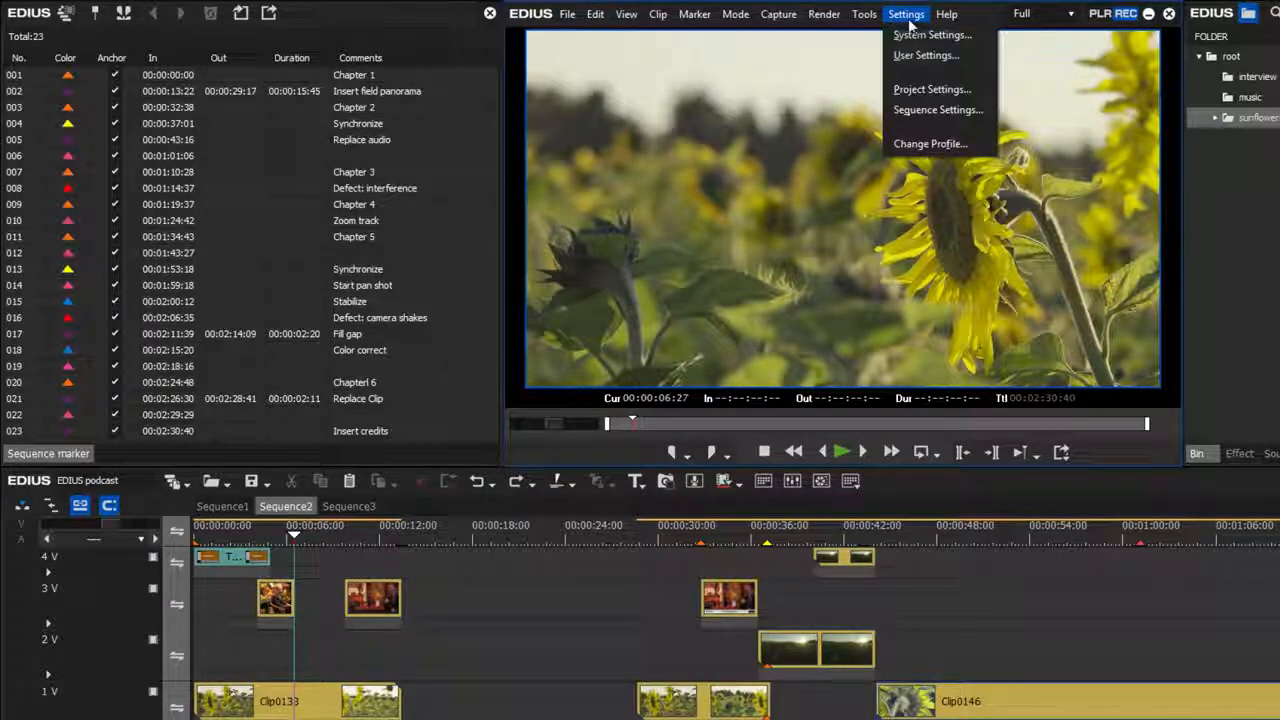
{"action": "left_click", "coordinate": [960, 57]}
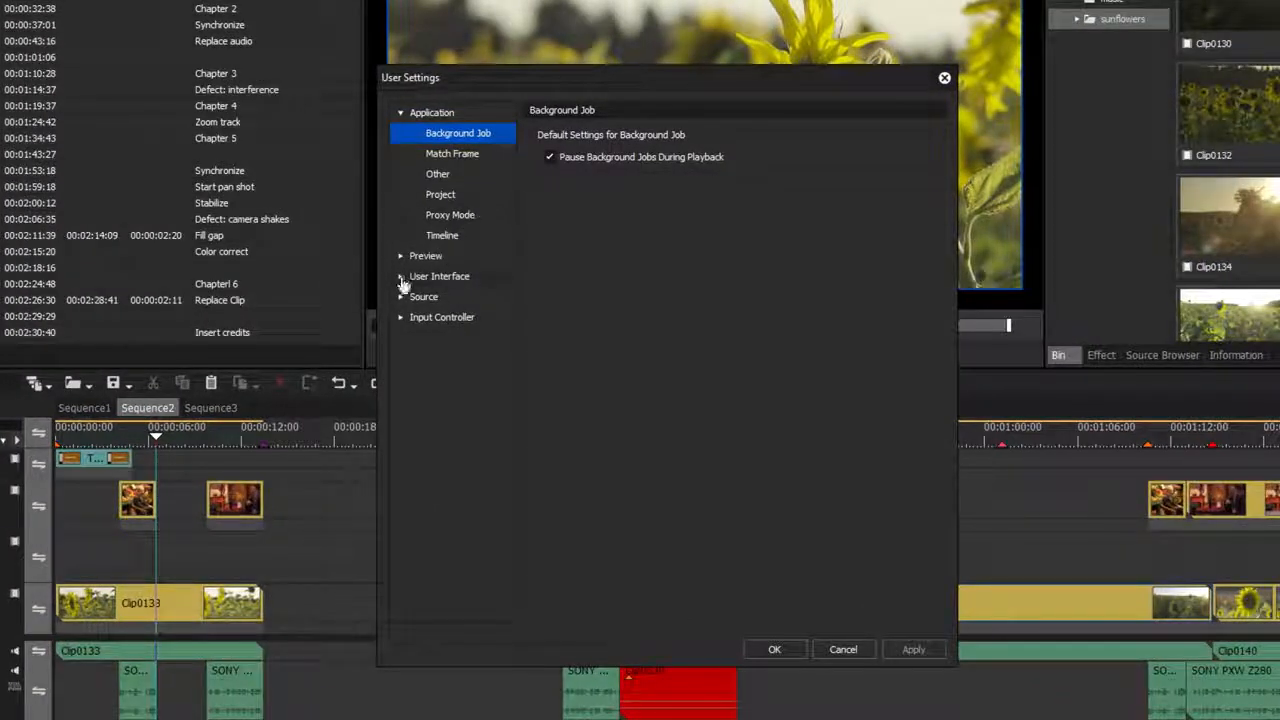
{"action": "left_click", "coordinate": [401, 280]}
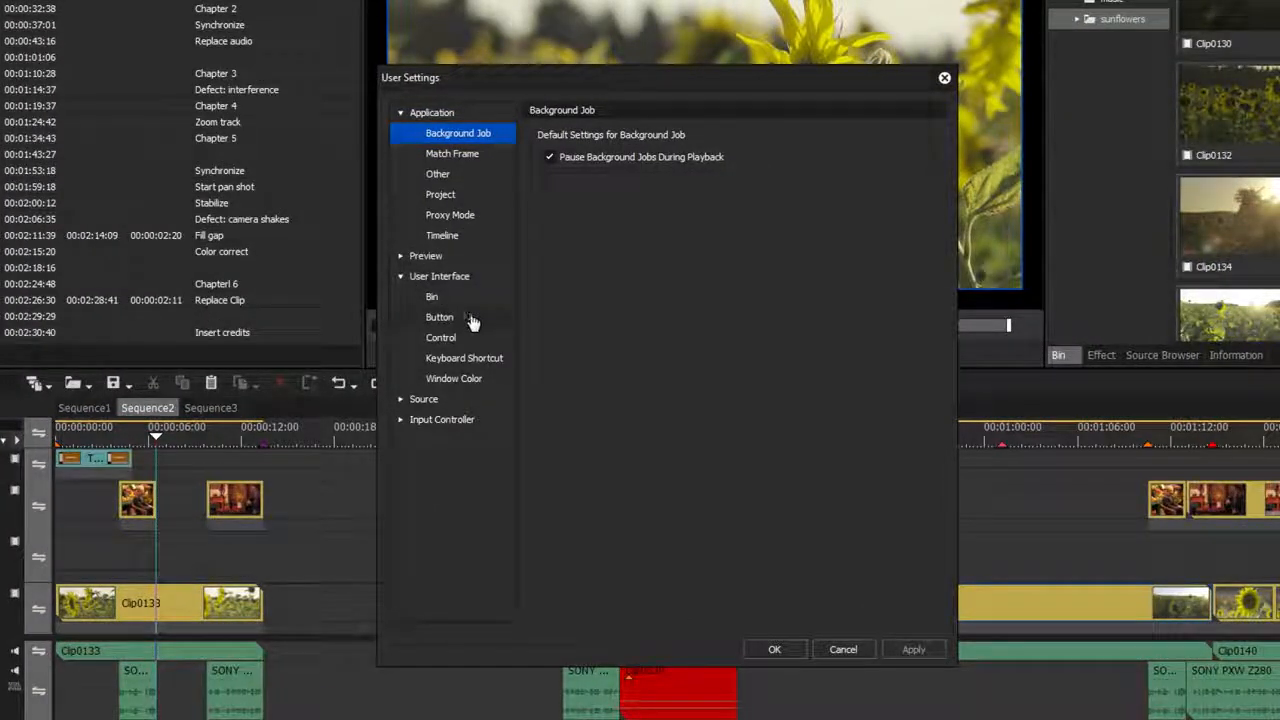
{"action": "left_click", "coordinate": [440, 317]}
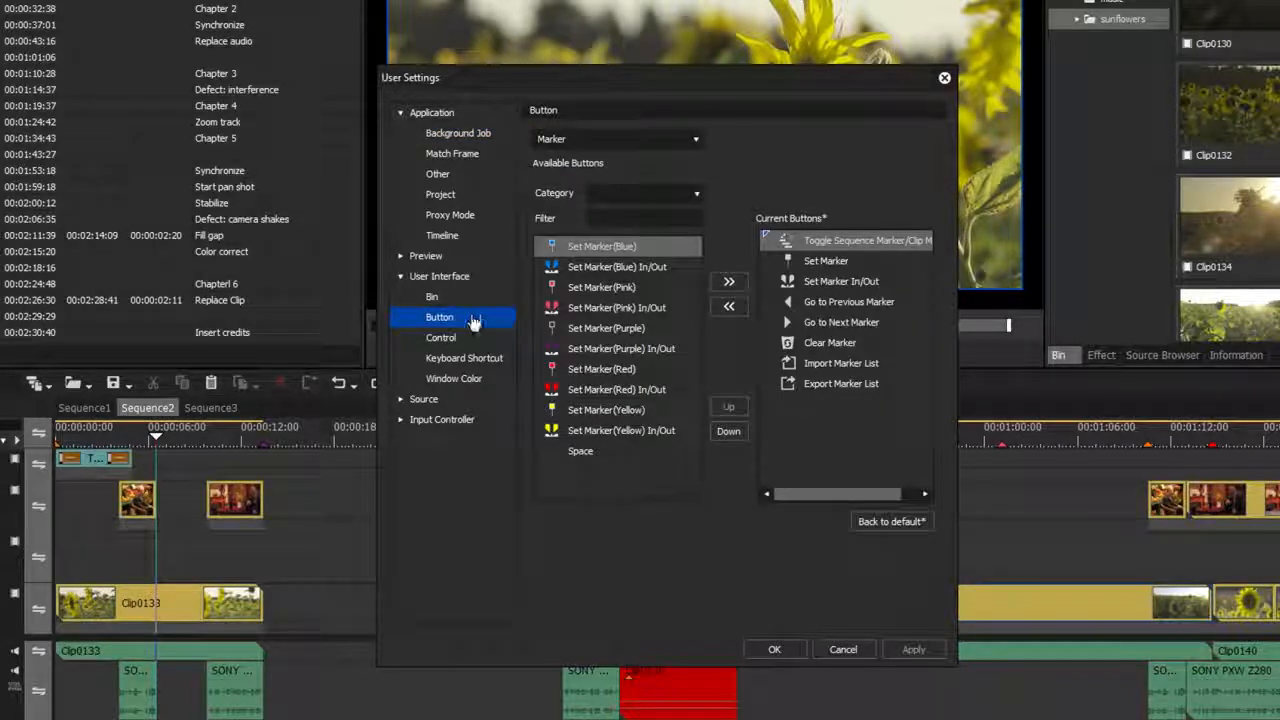
{"action": "left_click", "coordinate": [728, 283]}
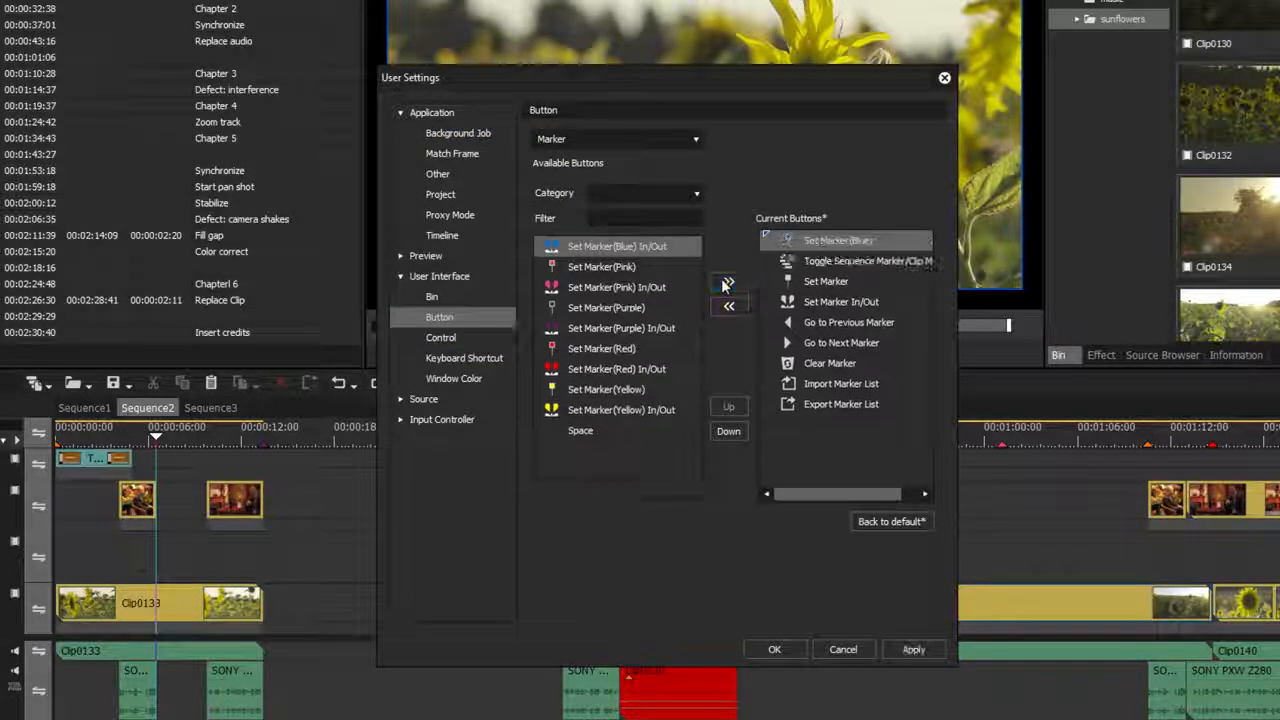
{"action": "left_click", "coordinate": [728, 284]}
{"action": "left_click", "coordinate": [728, 284]}
{"action": "left_click", "coordinate": [728, 284]}
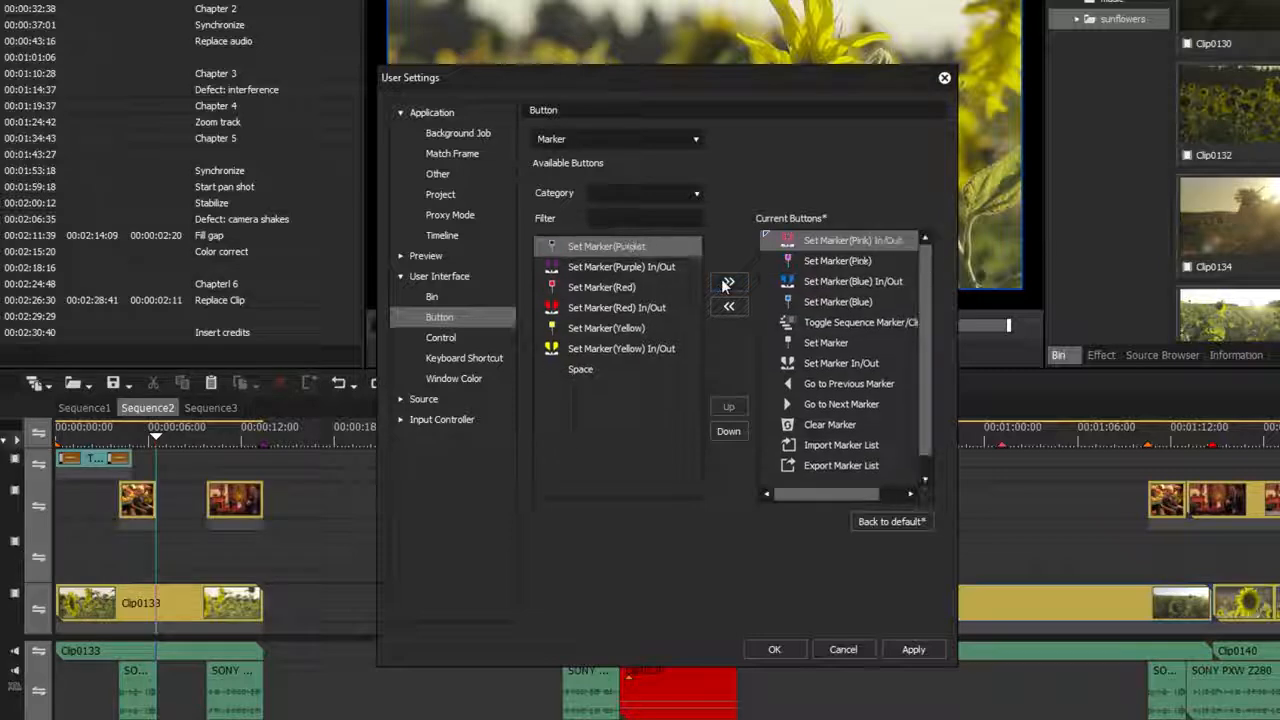
{"action": "left_click", "coordinate": [728, 284]}
{"action": "left_click", "coordinate": [728, 284]}
{"action": "left_click", "coordinate": [728, 284]}
{"action": "left_click", "coordinate": [728, 284]}
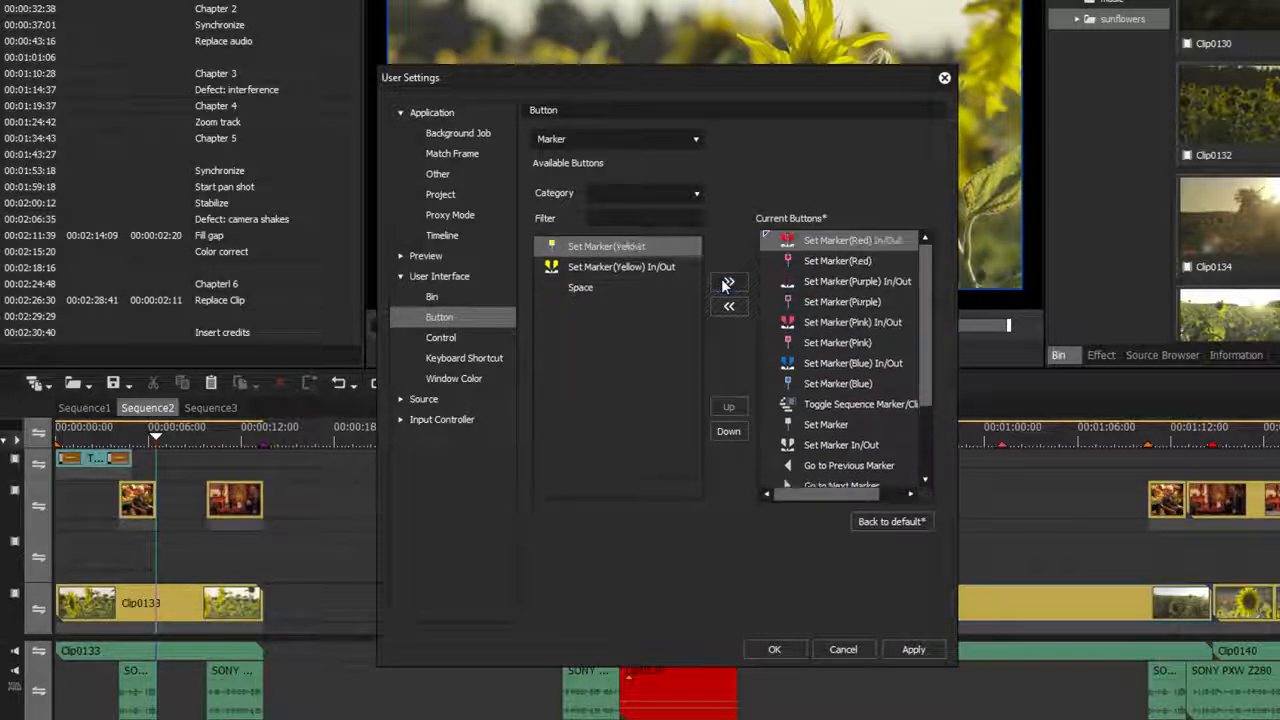
{"action": "left_click", "coordinate": [728, 284]}
{"action": "left_click", "coordinate": [728, 284]}
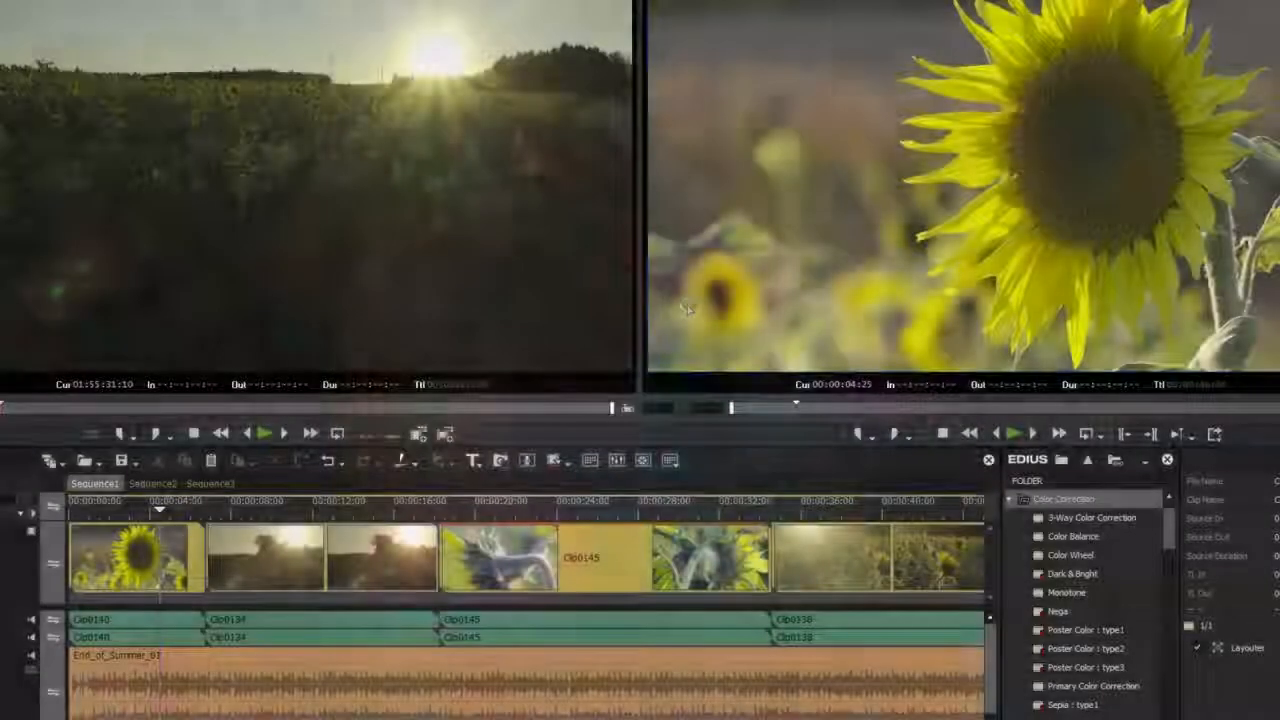
Save the QuickTime Grass Valley HQX MOV exporter as default exporter number 4 for Print to File.
{"action": "key", "text": "F11"}
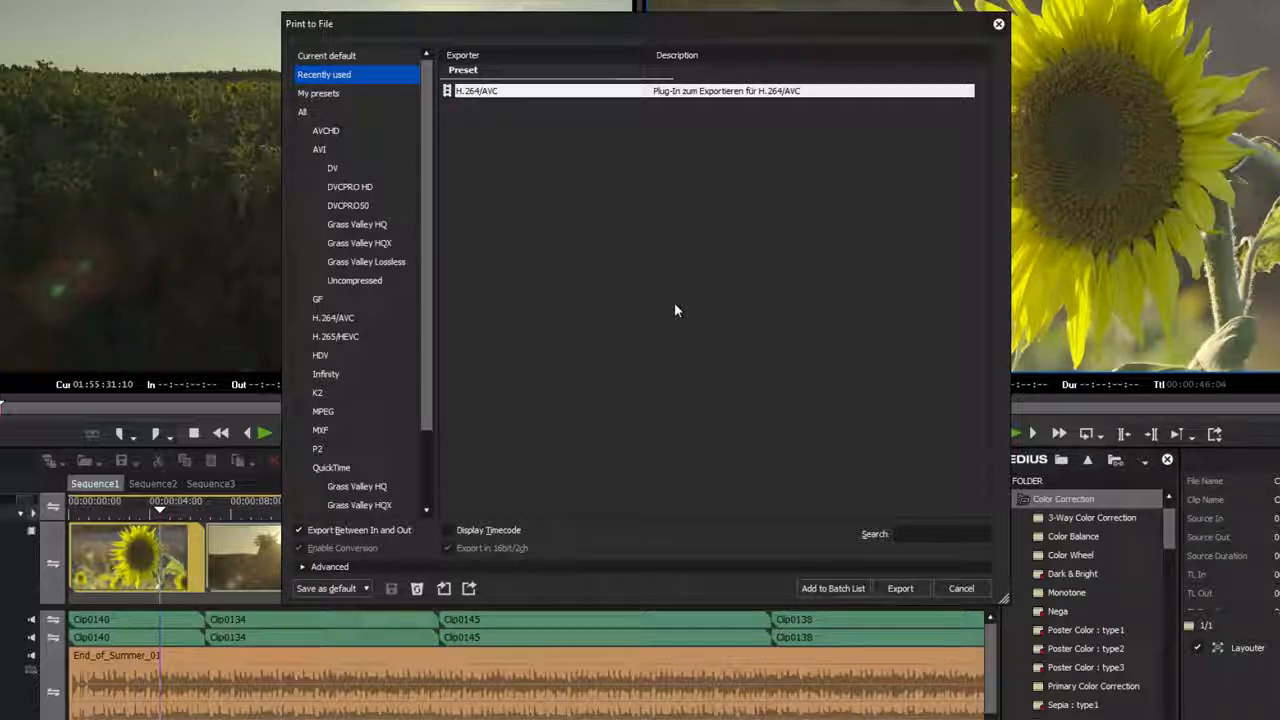
{"action": "left_click", "coordinate": [402, 508]}
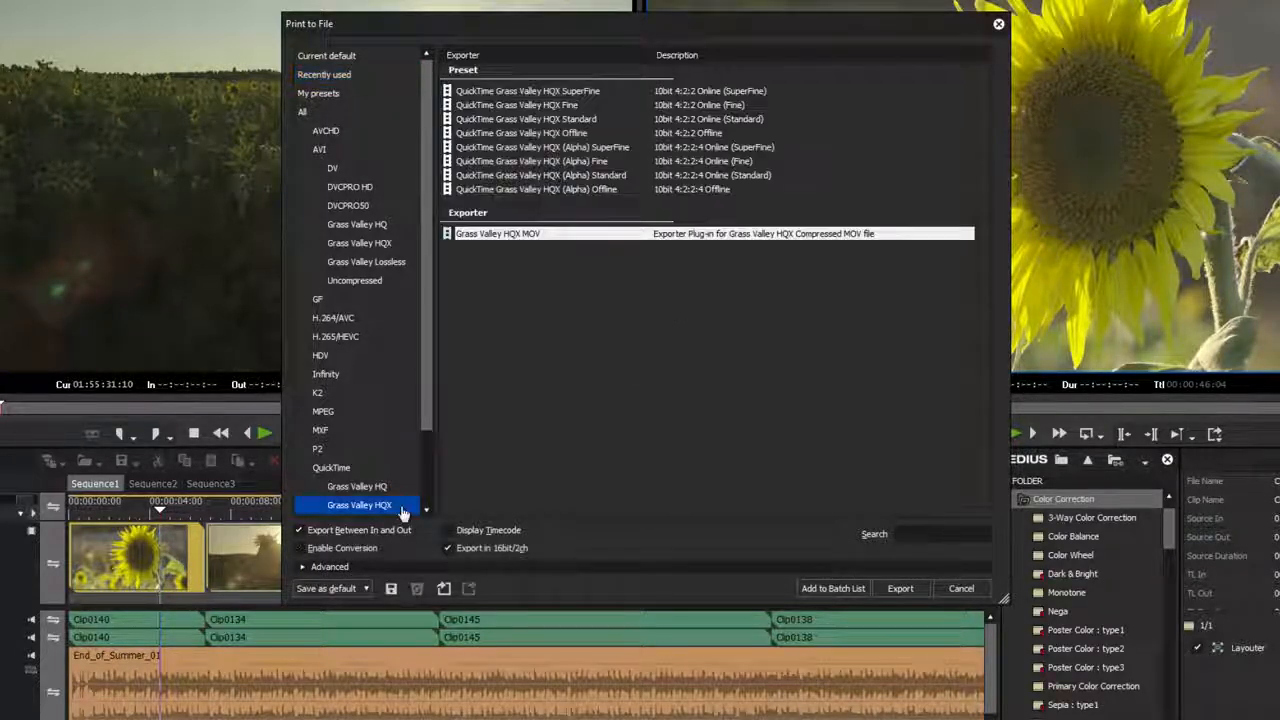
{"action": "left_click", "coordinate": [366, 588]}
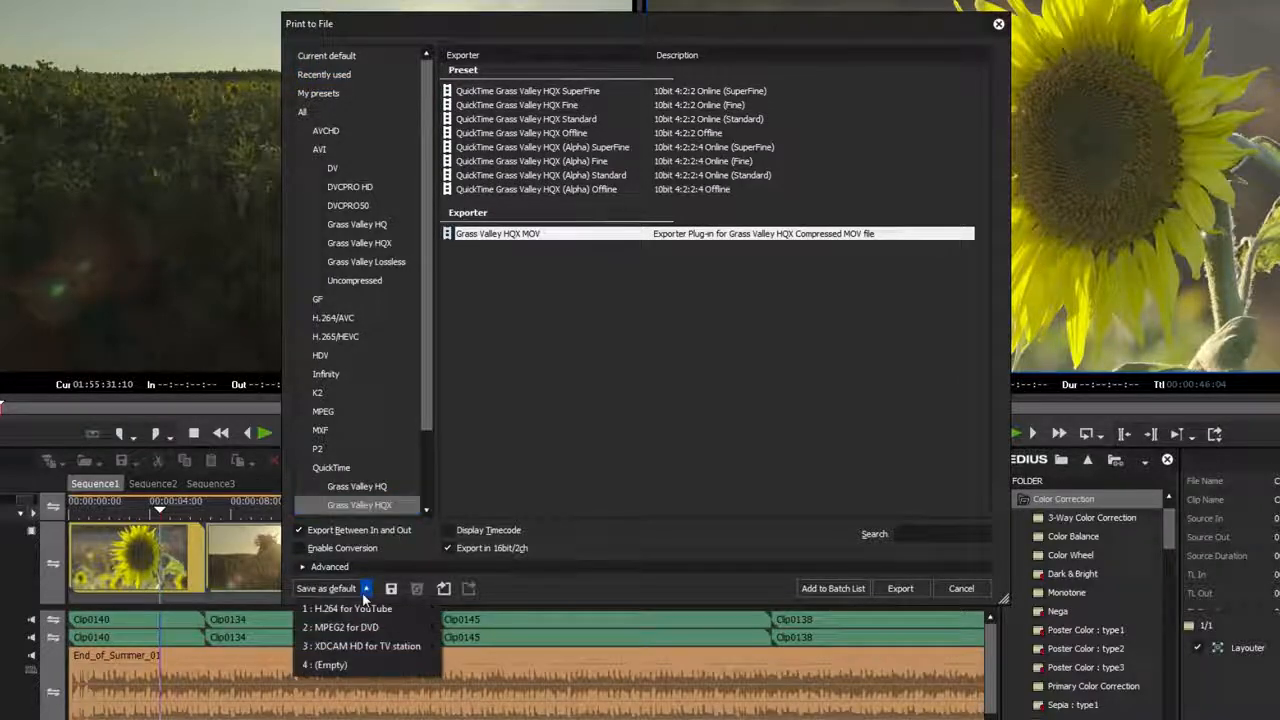
{"action": "mouse_move", "coordinate": [405, 666]}
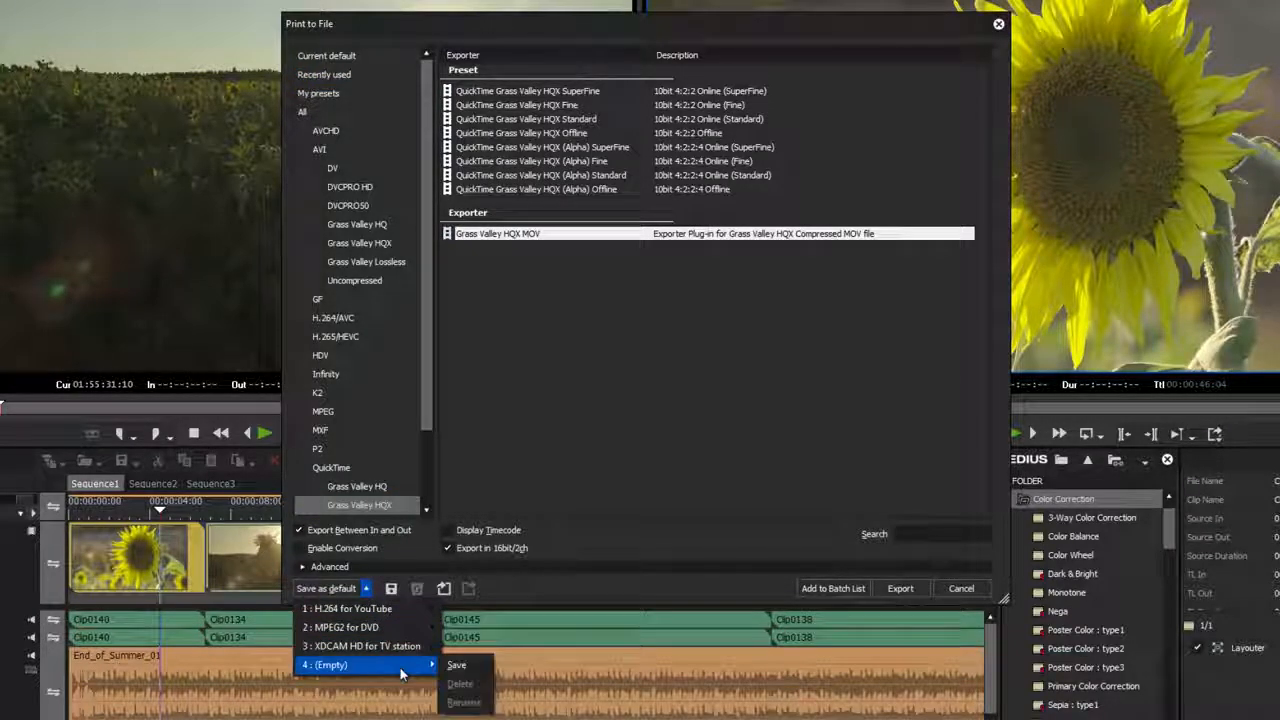
{"action": "left_click", "coordinate": [477, 676]}
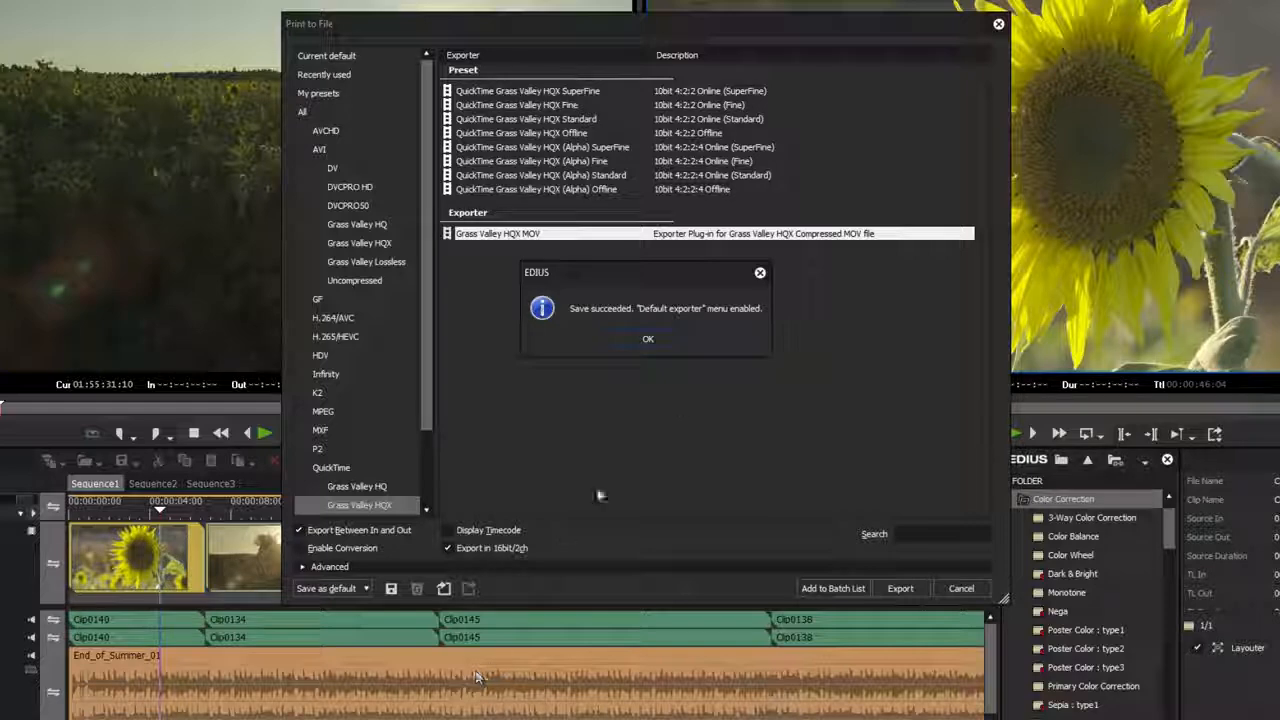
{"action": "left_click", "coordinate": [671, 337]}
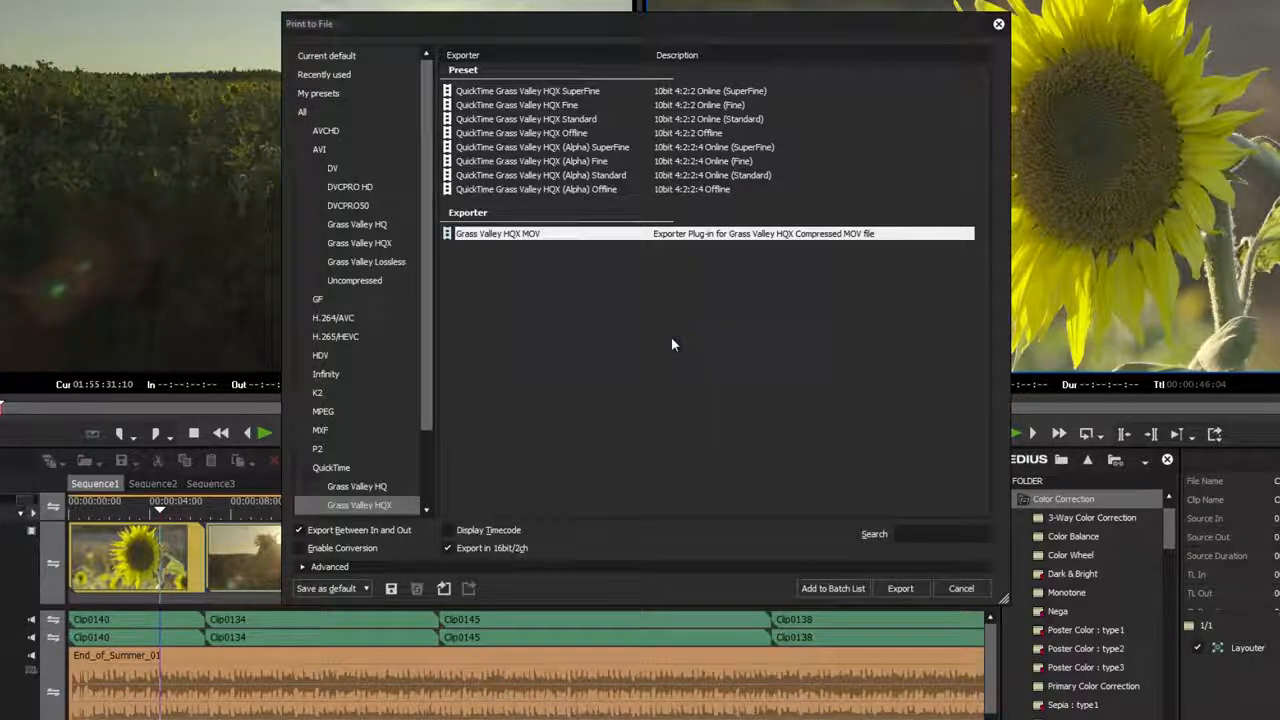
Rename default exporter number 4 to "HQX for mastering" and close Print to File without exporting.
{"action": "left_click", "coordinate": [366, 589]}
{"action": "mouse_move", "coordinate": [409, 671]}
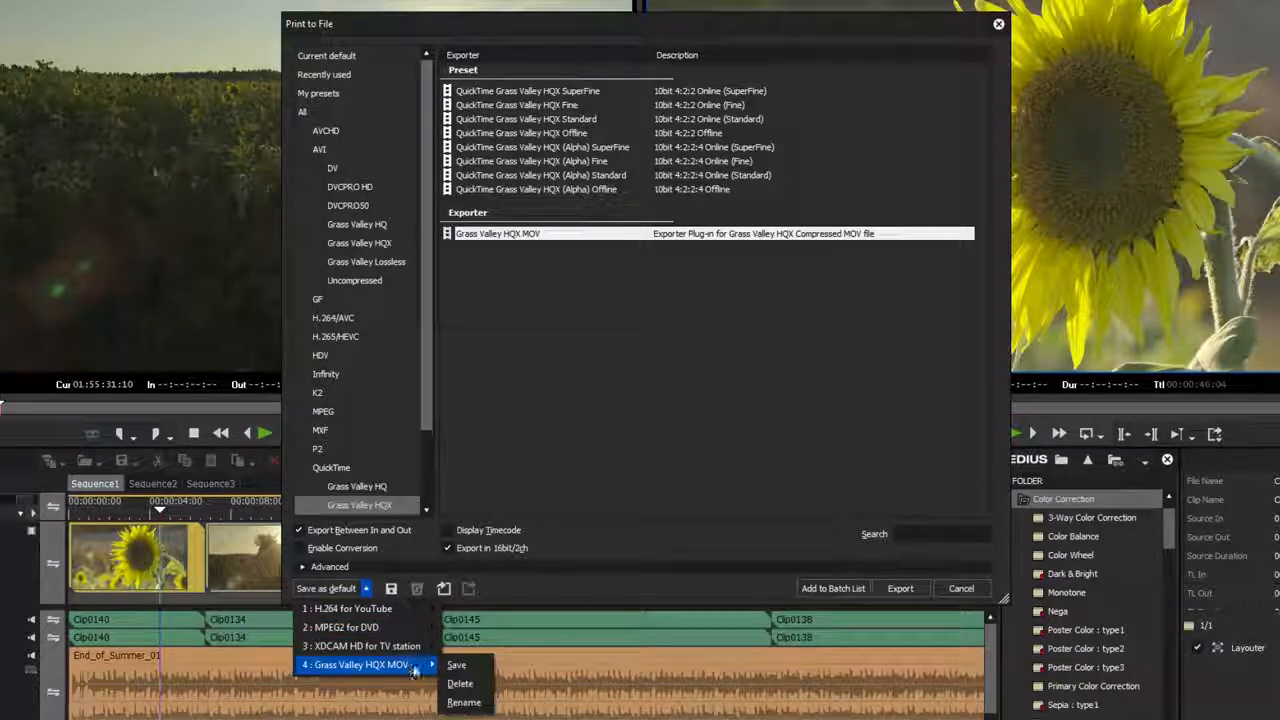
{"action": "left_click", "coordinate": [473, 702]}
{"action": "type", "text": "HQX for mastering"}
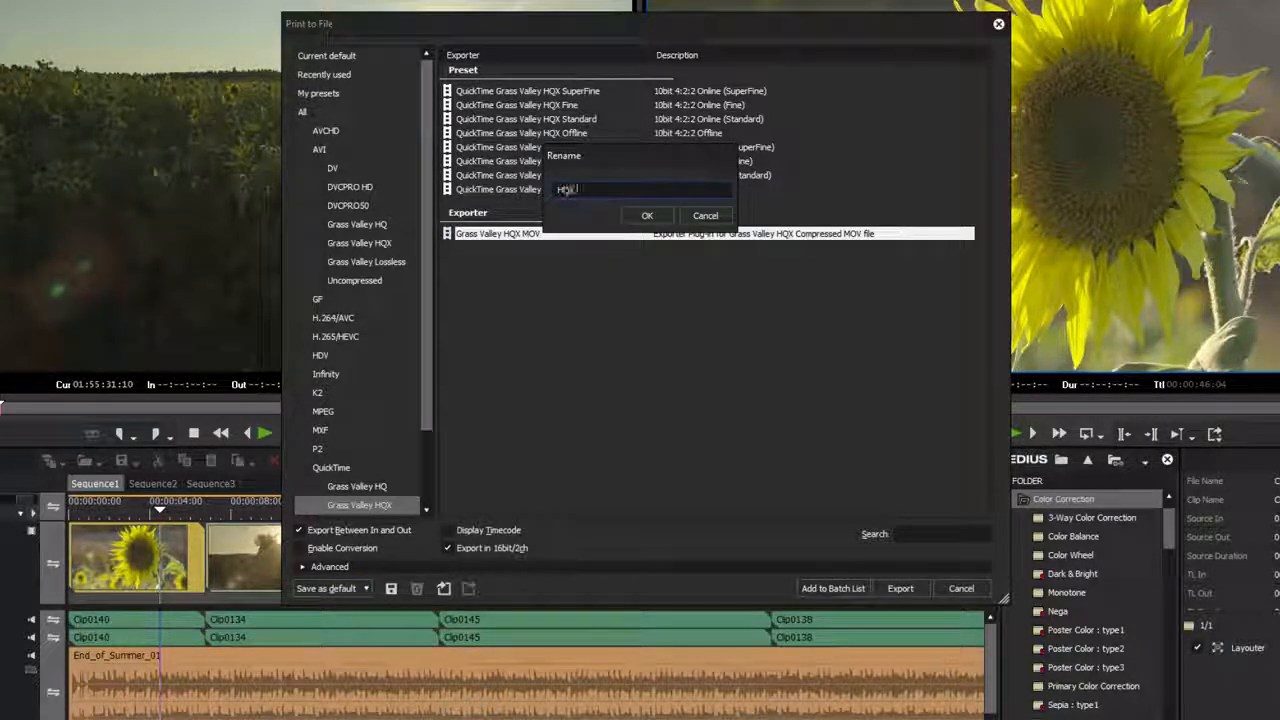
{"action": "left_click", "coordinate": [651, 216]}
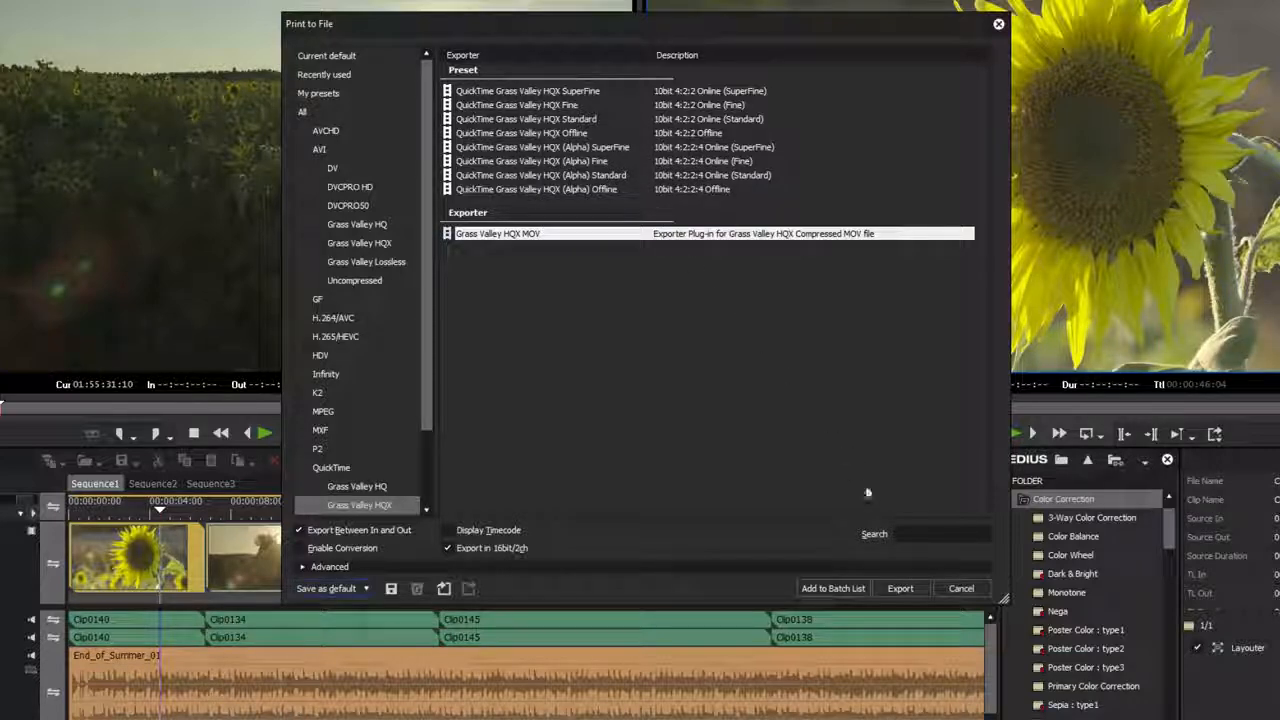
{"action": "left_click", "coordinate": [955, 592]}
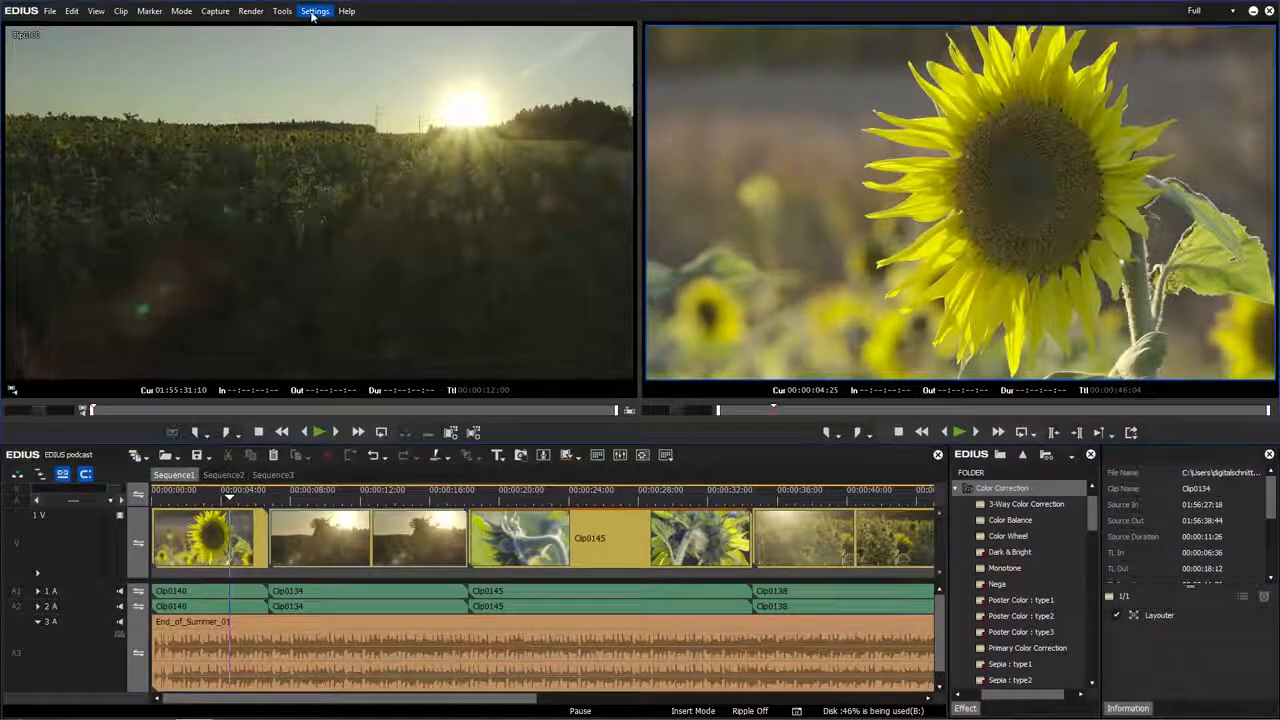
In the user settings, review the default exporter commands available as timeline buttons and keyboard shortcuts, filtered by "Default".
{"action": "left_click", "coordinate": [313, 11]}
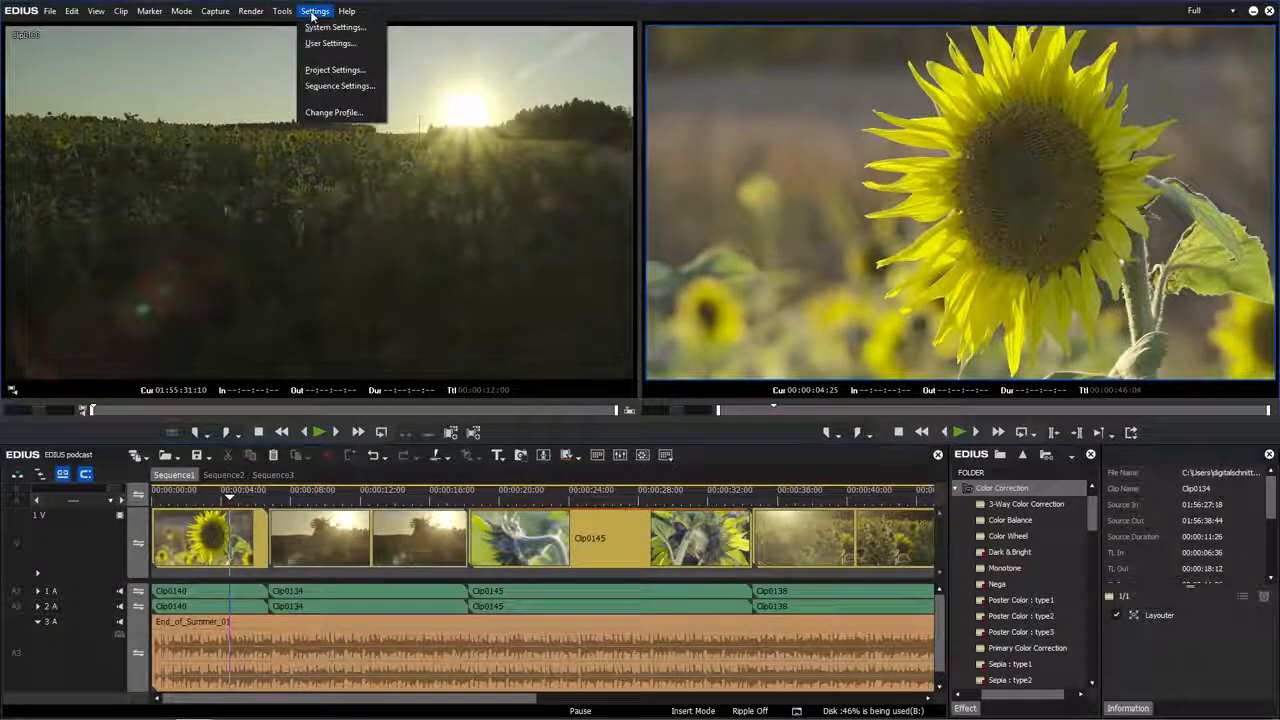
{"action": "left_click", "coordinate": [356, 44]}
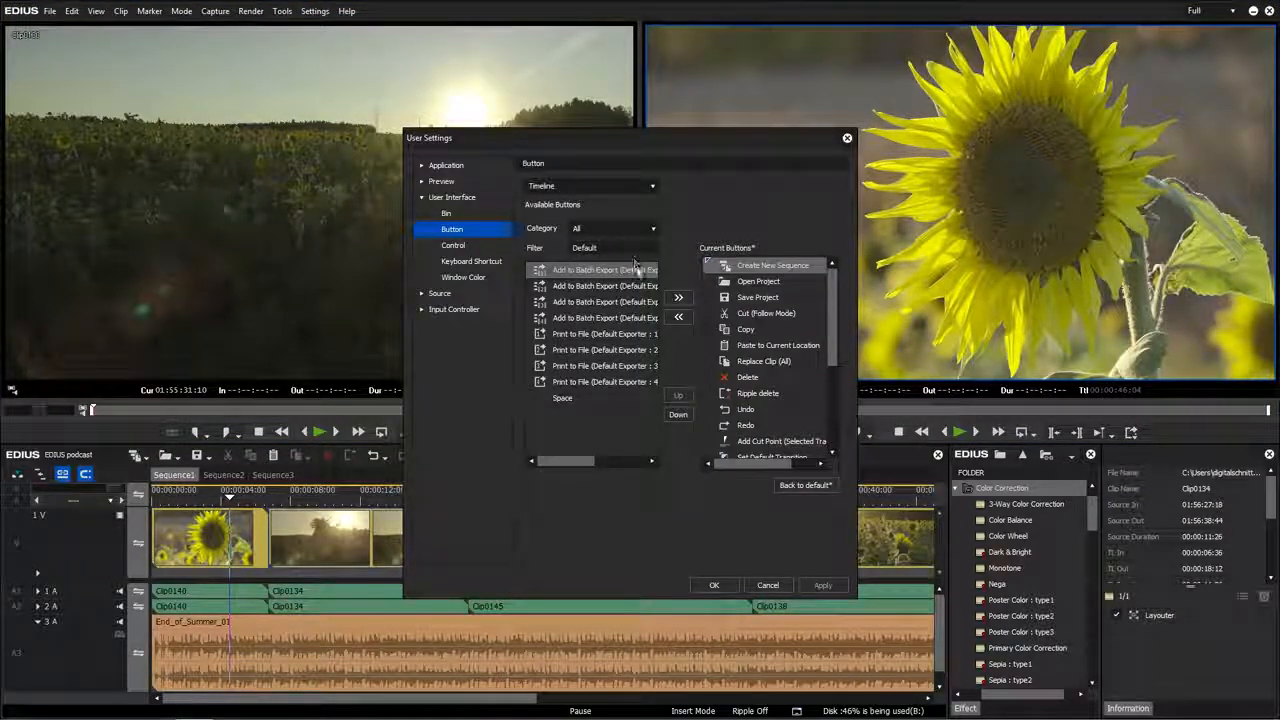
{"action": "left_click", "coordinate": [675, 299]}
{"action": "left_click_drag", "start_coordinate": [642, 271], "coordinate": [496, 267]}
{"action": "left_click", "coordinate": [494, 265]}
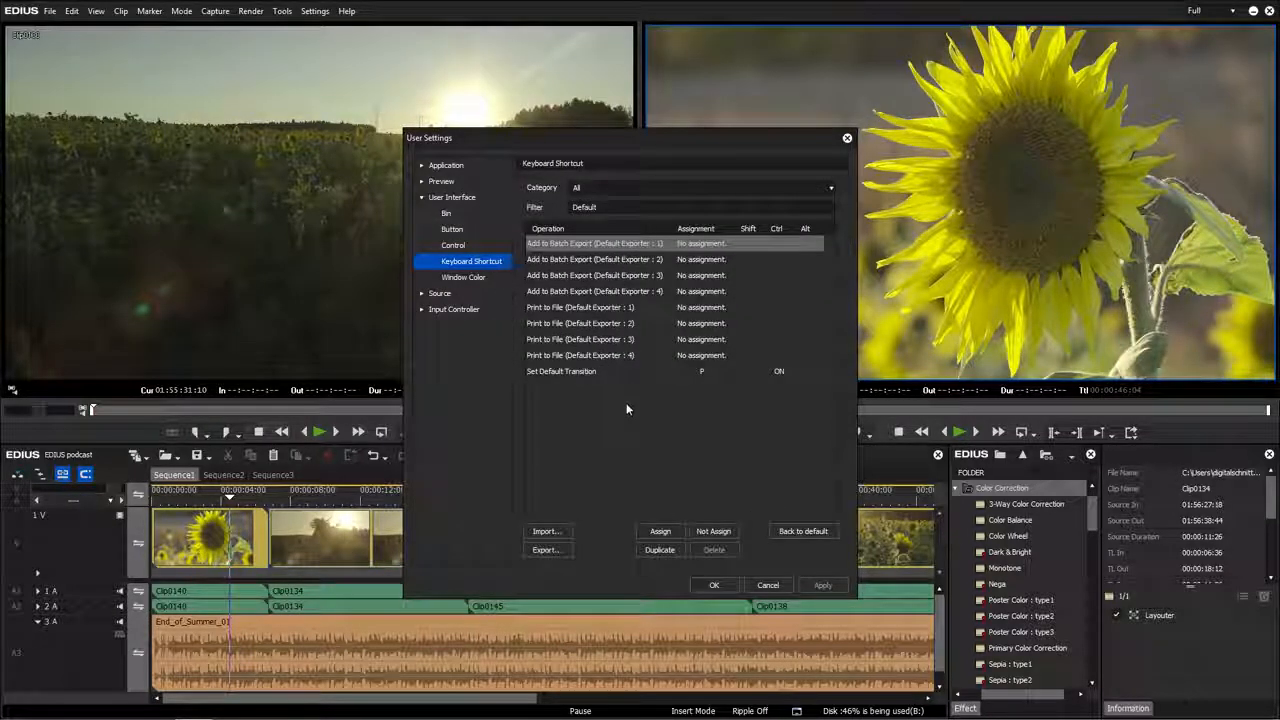
{"action": "left_click", "coordinate": [714, 585]}
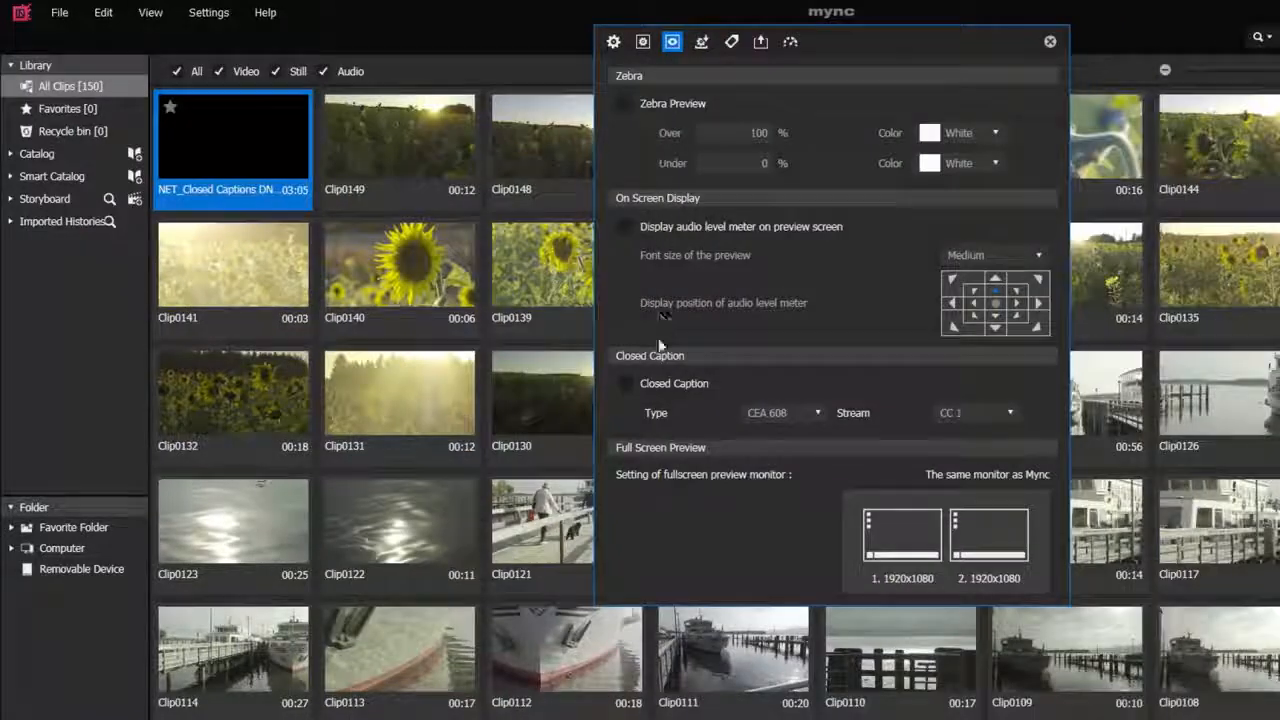
In Mync's preview settings, enable Closed Caption with type CEA 708 and close the settings.
{"action": "left_click", "coordinate": [625, 387]}
{"action": "left_click", "coordinate": [791, 412]}
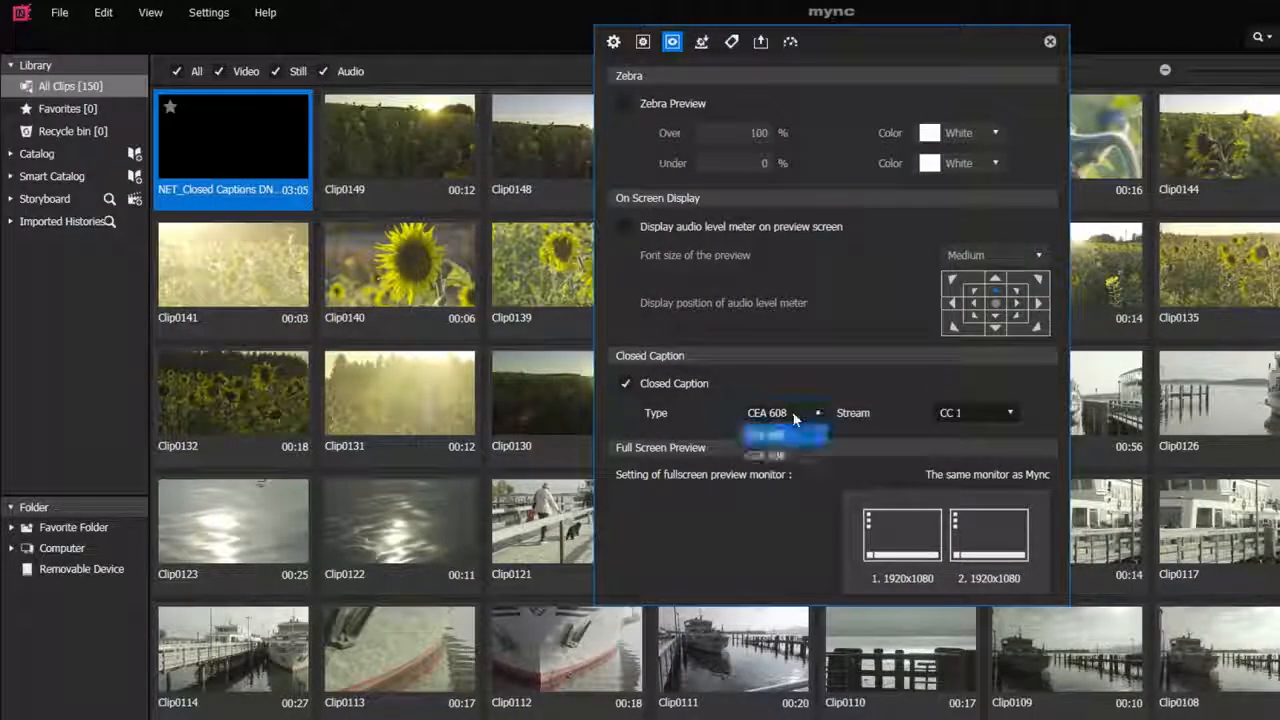
{"action": "left_click", "coordinate": [797, 460]}
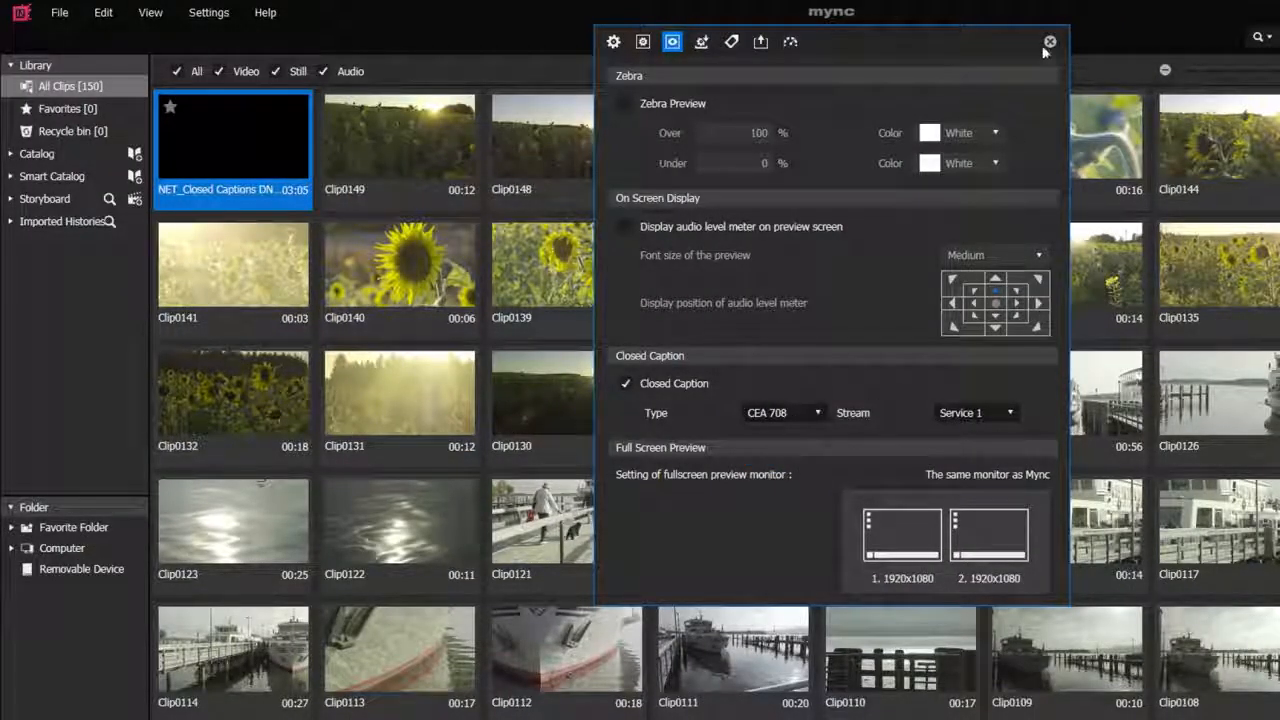
{"action": "left_click", "coordinate": [1049, 43]}
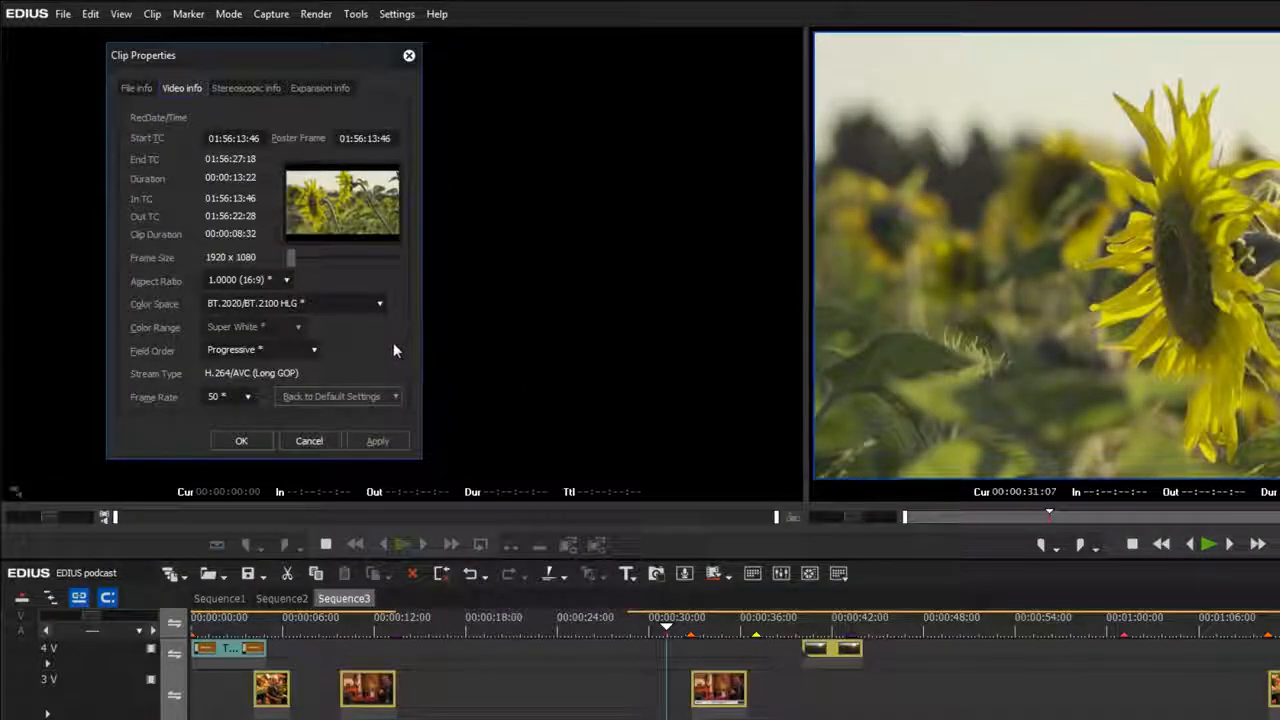
In the sunflower clip's properties, check the frame rate options and set the color space to ARRI - ALEXA Wide Gamut/Log C.
{"action": "left_click", "coordinate": [249, 400]}
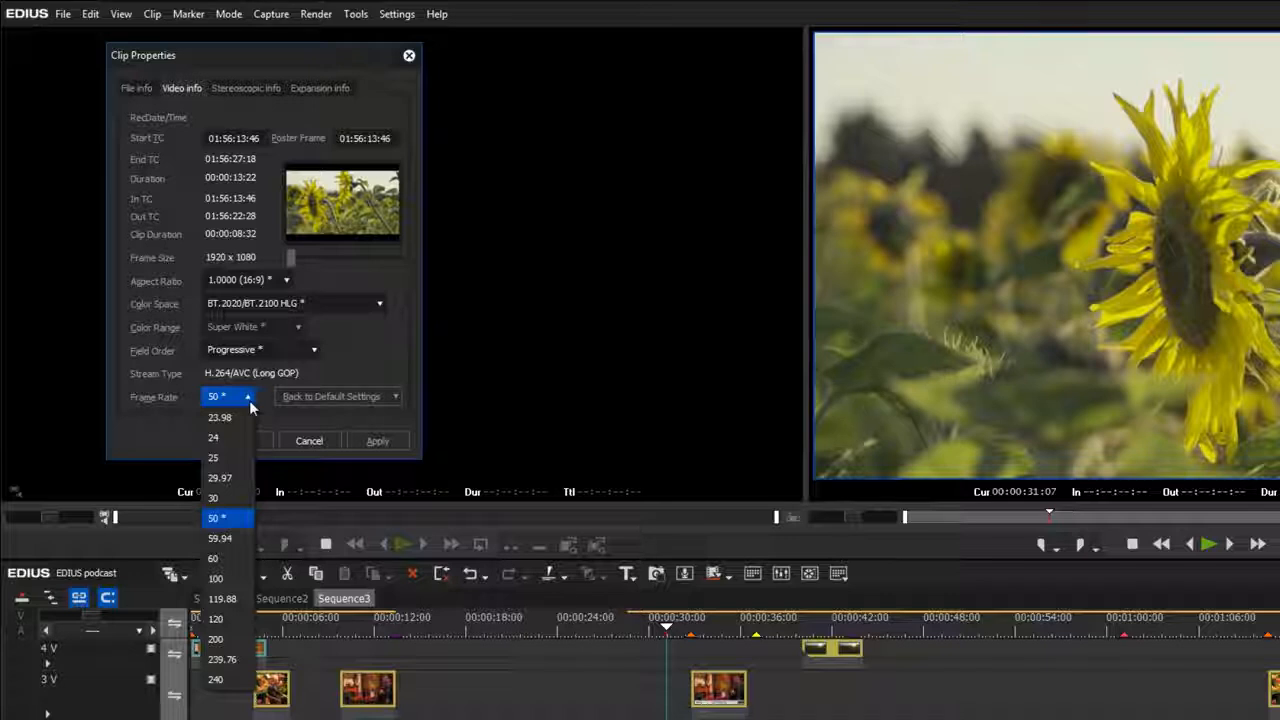
{"action": "left_click", "coordinate": [249, 400]}
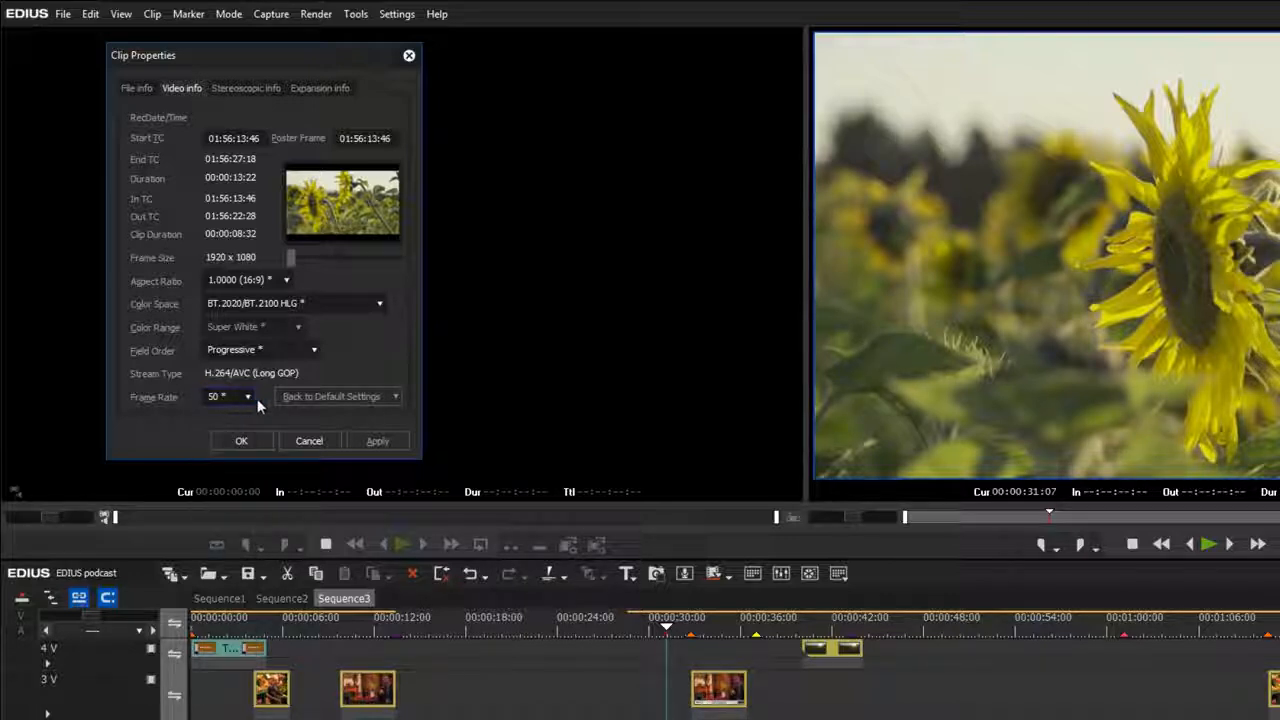
{"action": "mouse_move", "coordinate": [375, 308]}
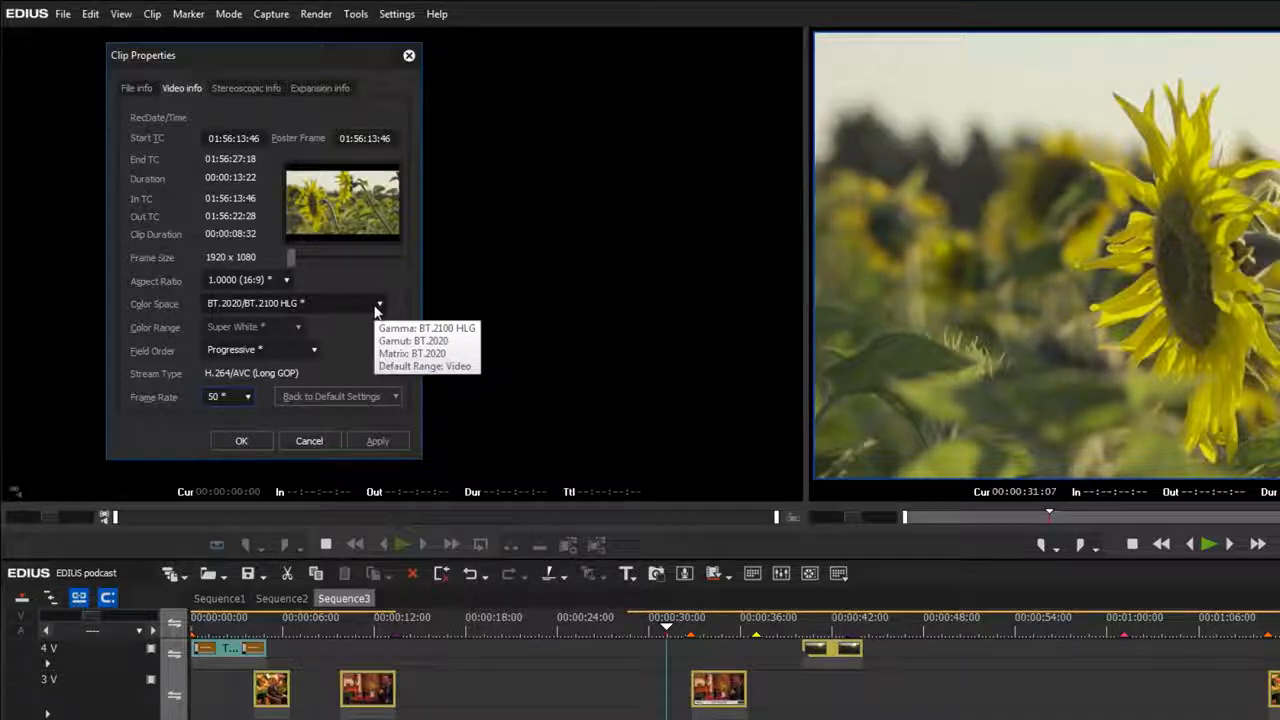
{"action": "left_click", "coordinate": [377, 306]}
{"action": "left_click", "coordinate": [346, 253]}
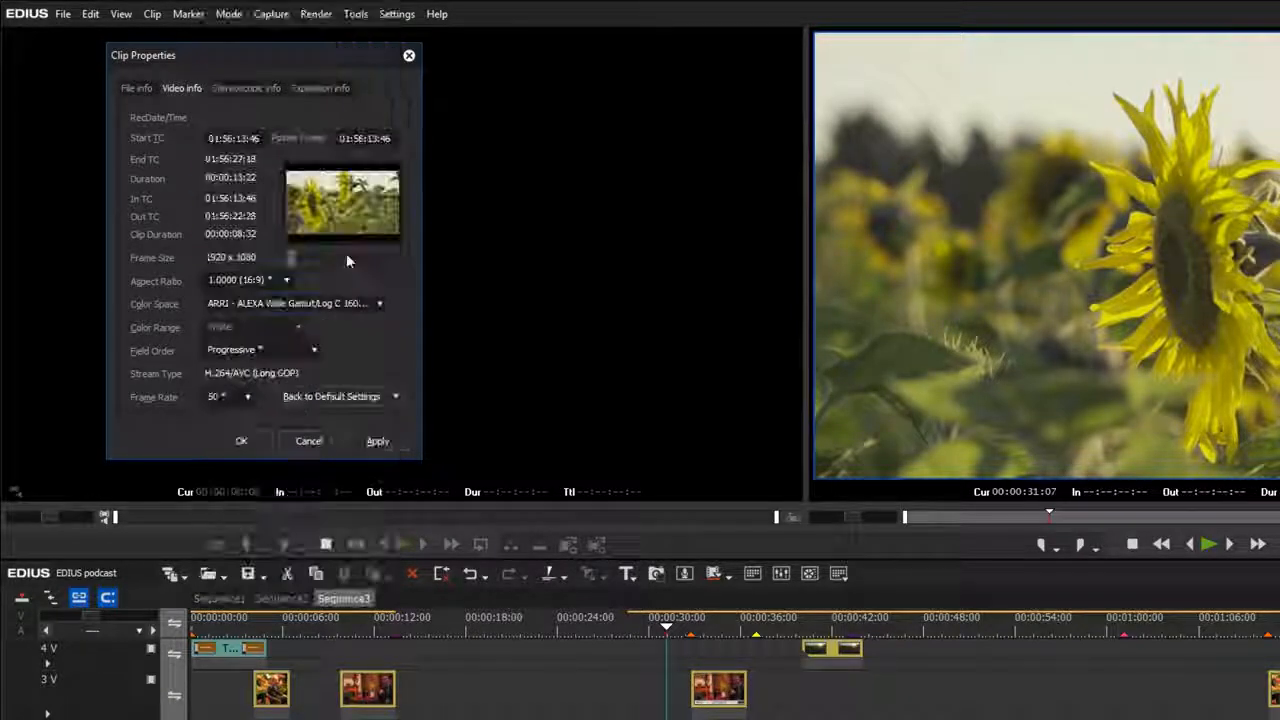
{"action": "mouse_move", "coordinate": [362, 310]}
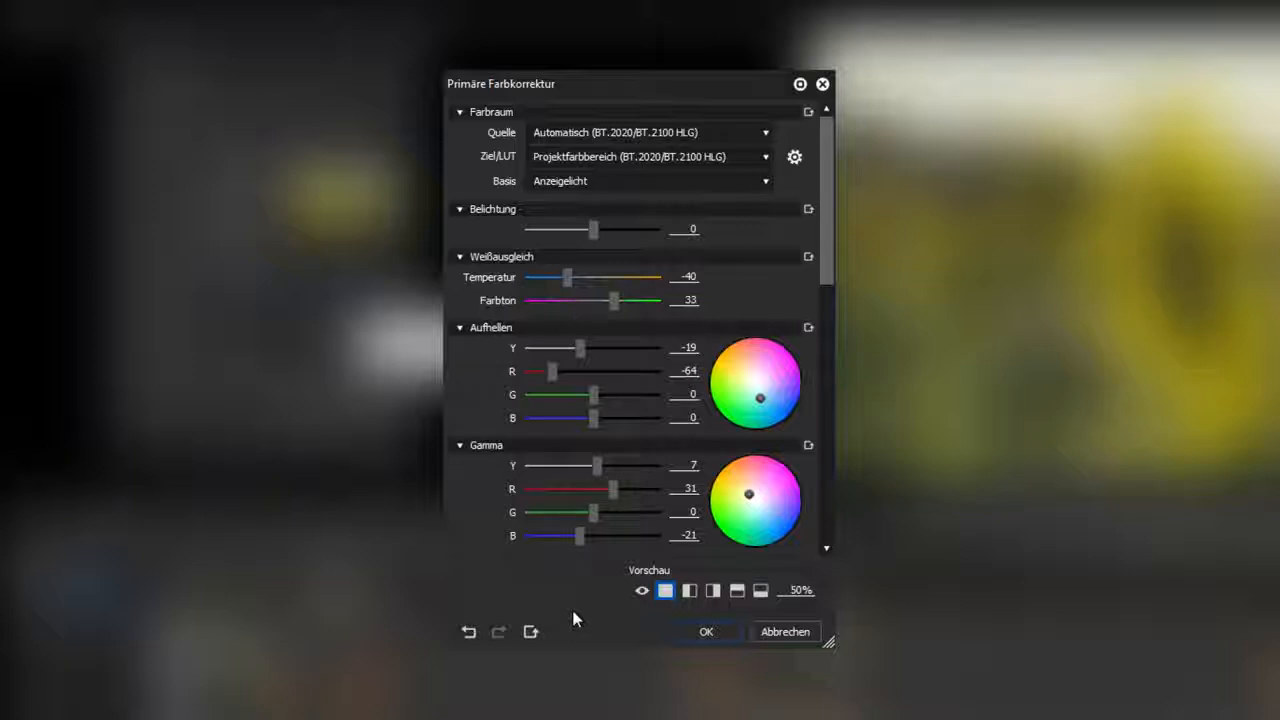
Cancel the primary color correction (Primäre Farbkorrektur) and discard its changes.
{"action": "left_click", "coordinate": [806, 632]}
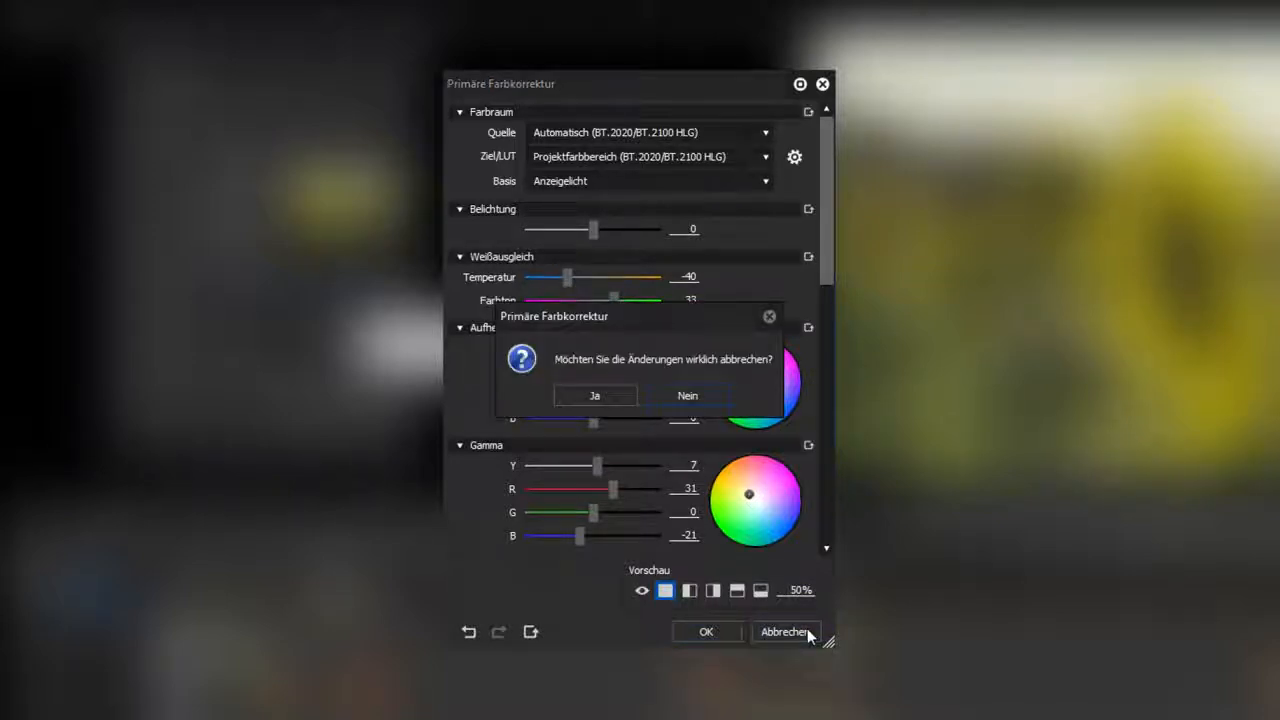
{"action": "left_click", "coordinate": [609, 396]}
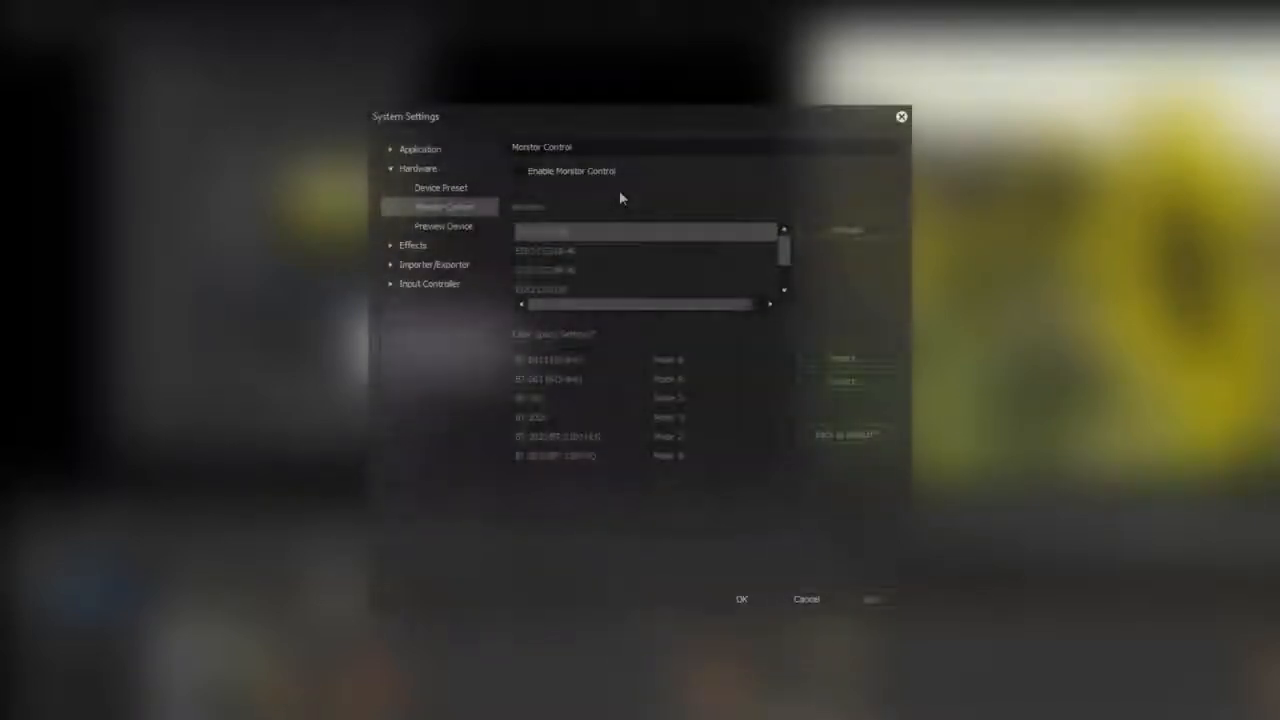
Enable Monitor Control in the system settings' hardware section and look through the list of EIZO monitors.
{"action": "left_click", "coordinate": [519, 173]}
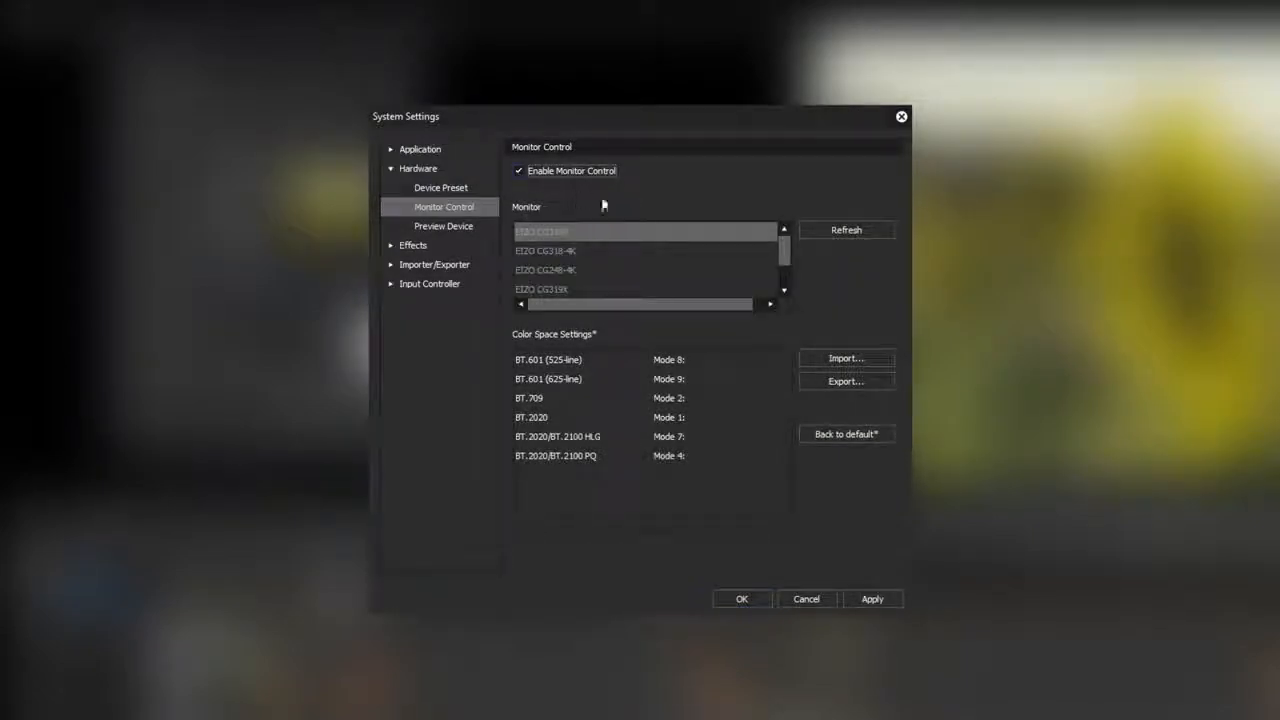
{"action": "left_click_drag", "start_coordinate": [784, 246], "coordinate": [787, 272]}
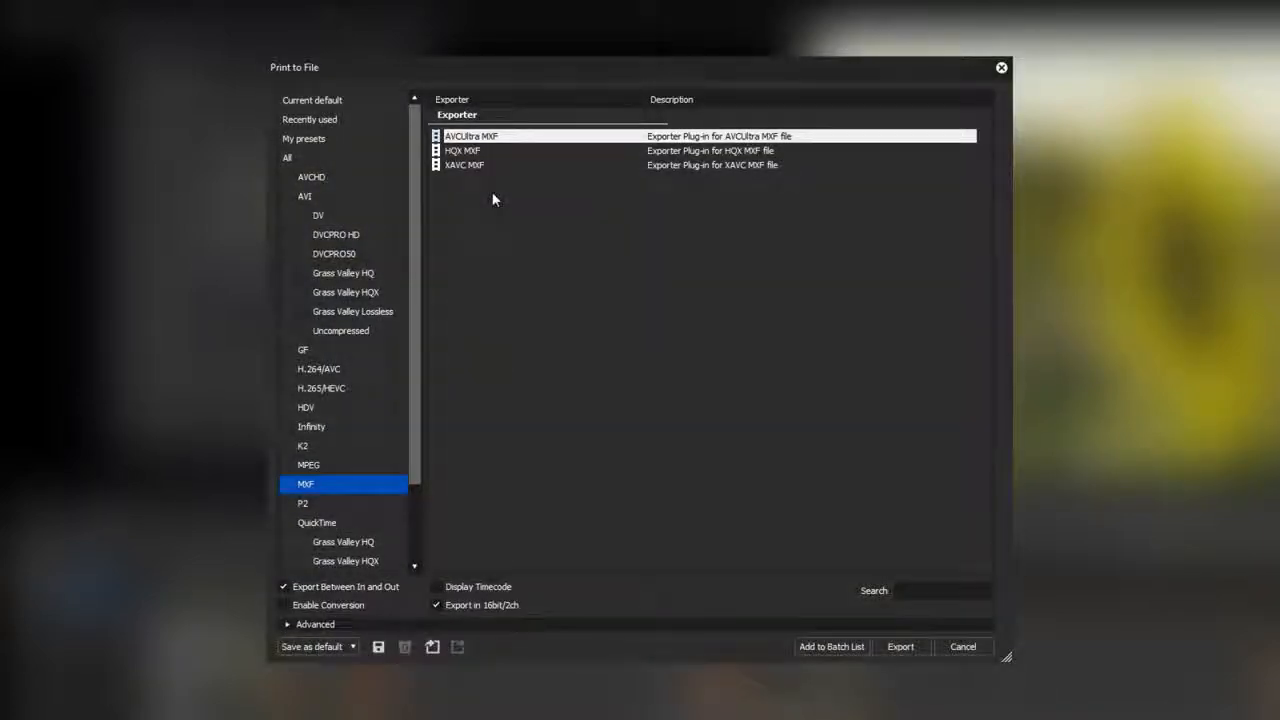
Open the export settings of the AVCUltra MXF exporter and review the audio options for Channels and Channels Per Track.
{"action": "left_click", "coordinate": [486, 168]}
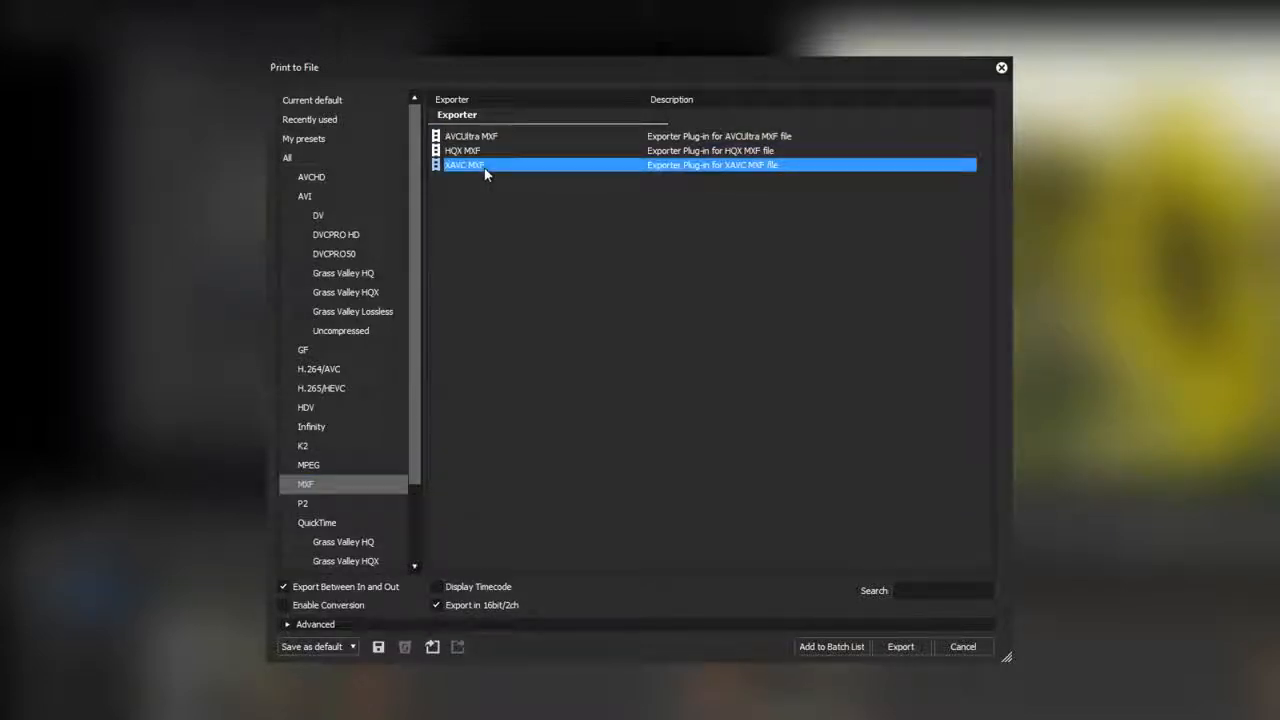
{"action": "left_click", "coordinate": [488, 138]}
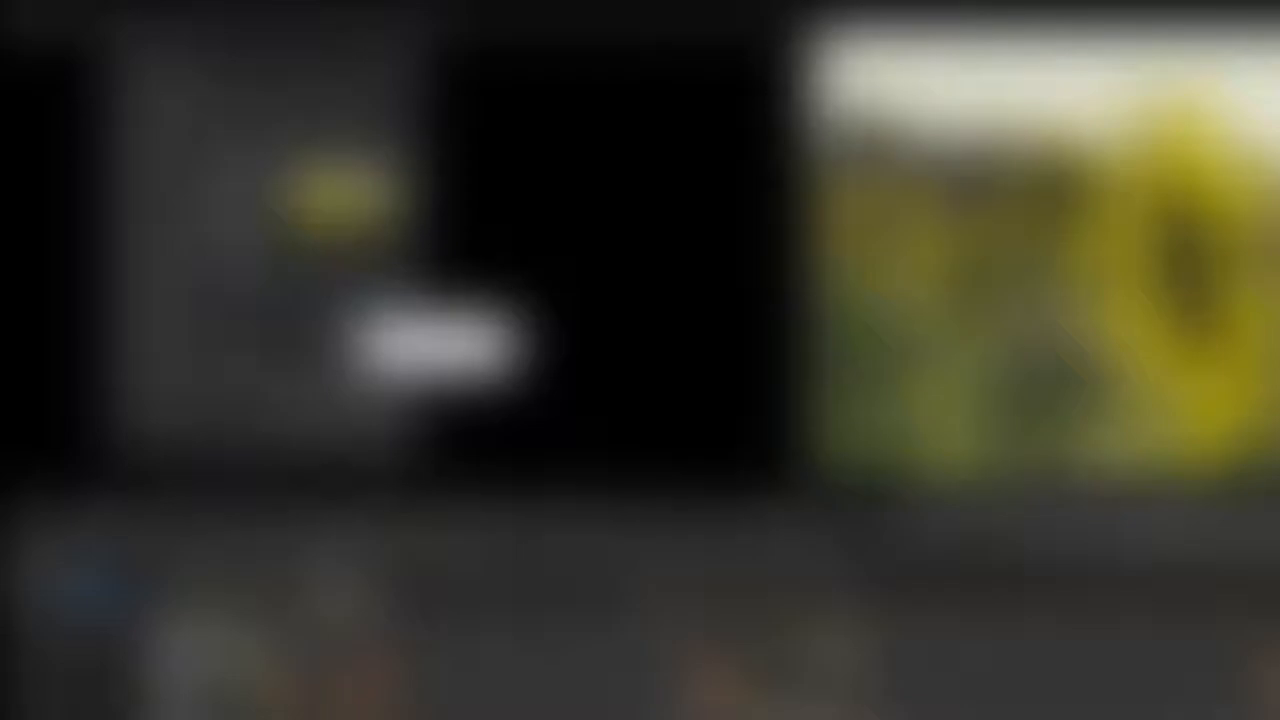
{"action": "left_click", "coordinate": [634, 425]}
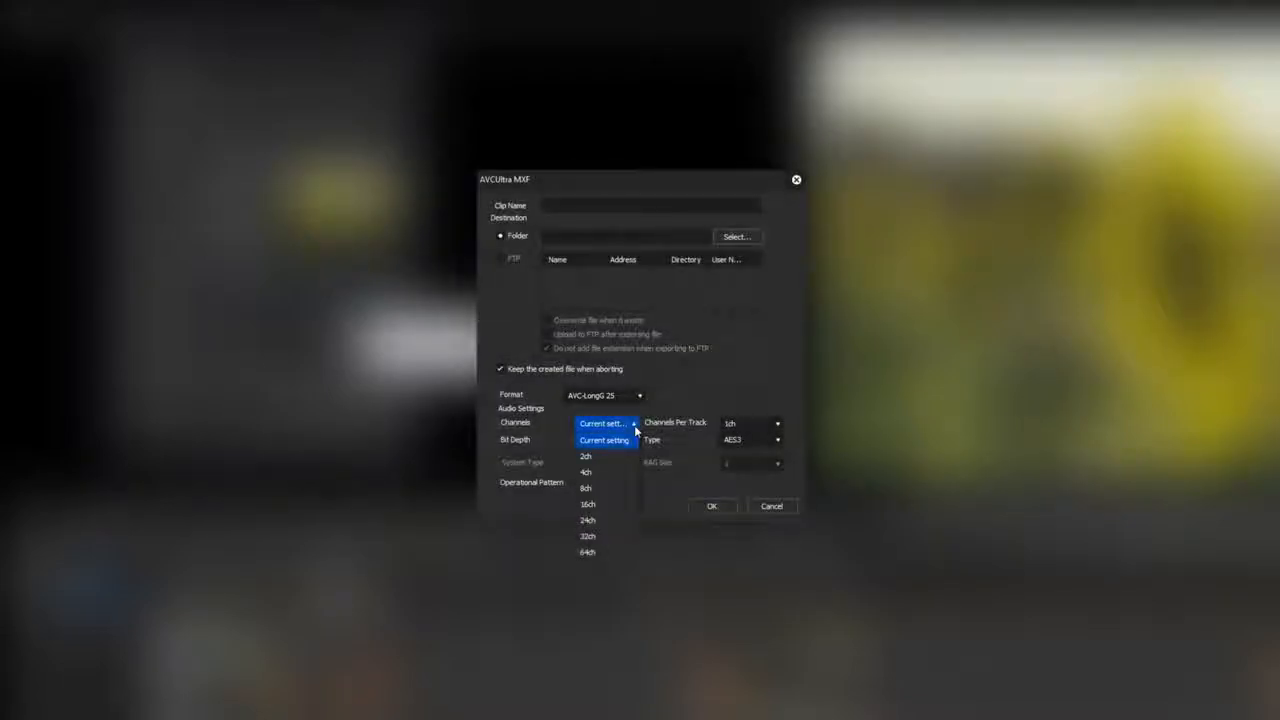
{"action": "left_click", "coordinate": [634, 430]}
{"action": "left_click", "coordinate": [777, 425]}
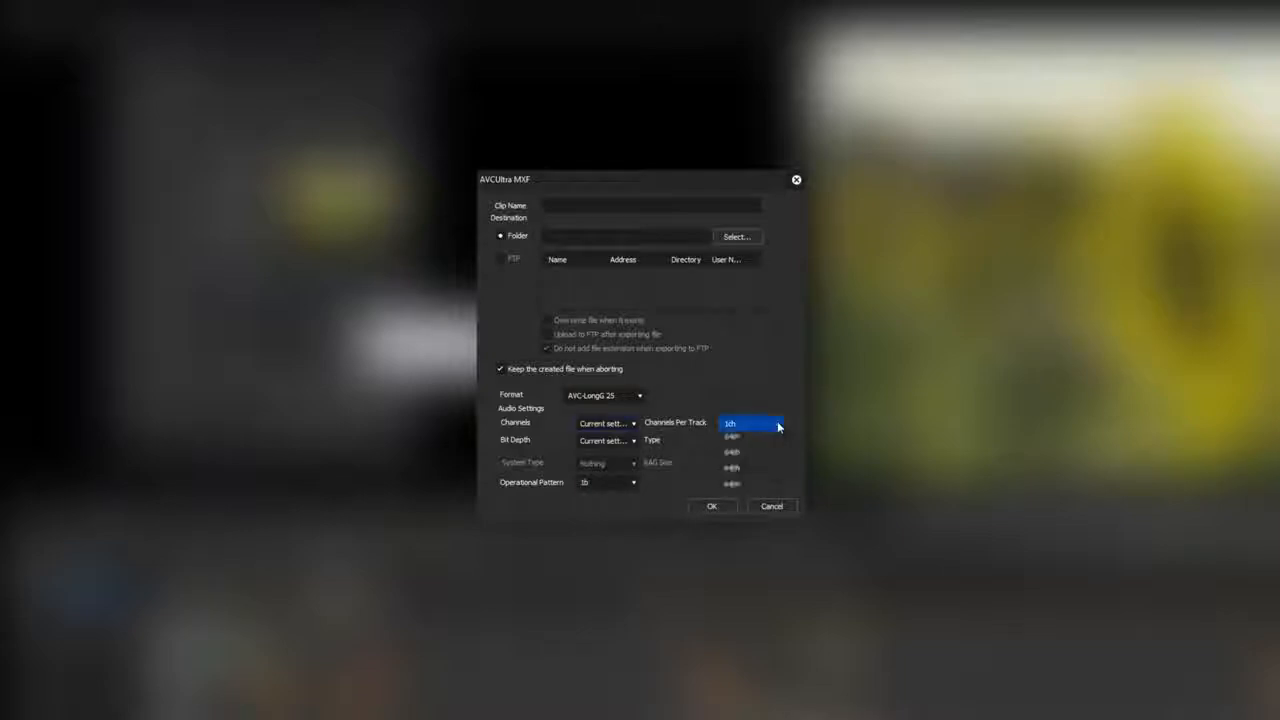